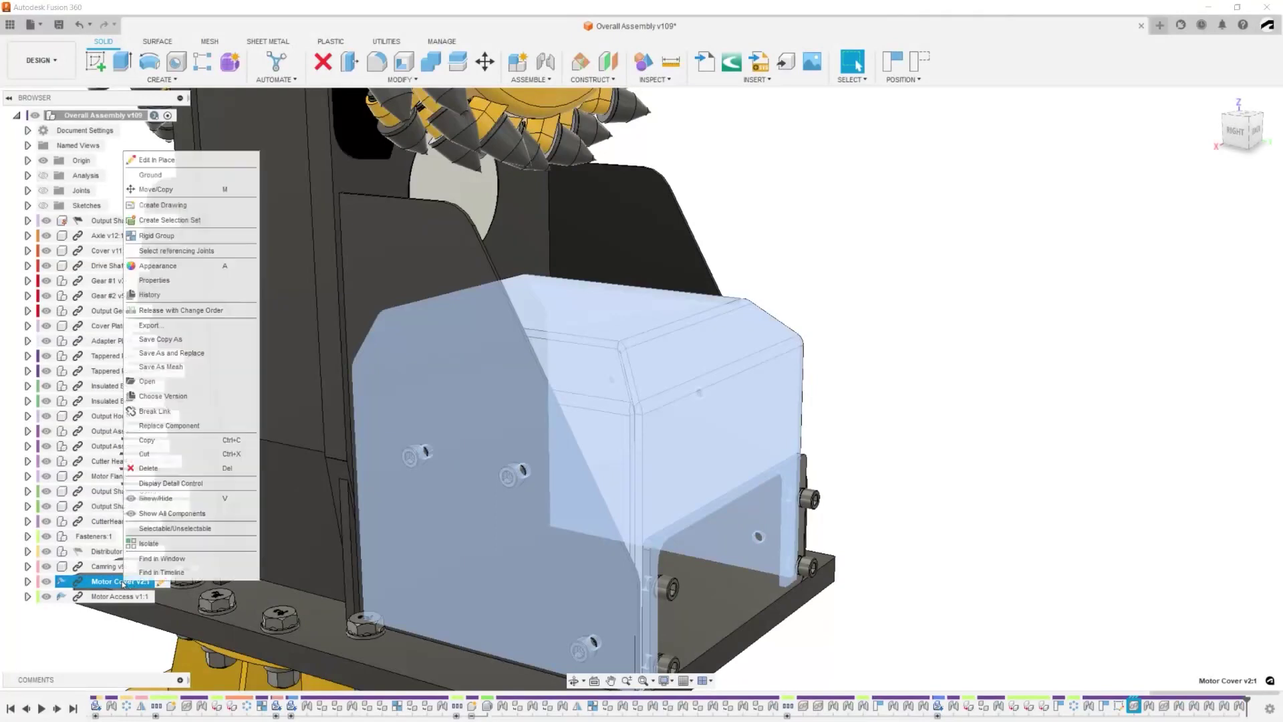
Step: Open the Motor Cover component in its own document and delete the final sketch from its design history
{"action": "left_click", "coordinate": [164, 386]}
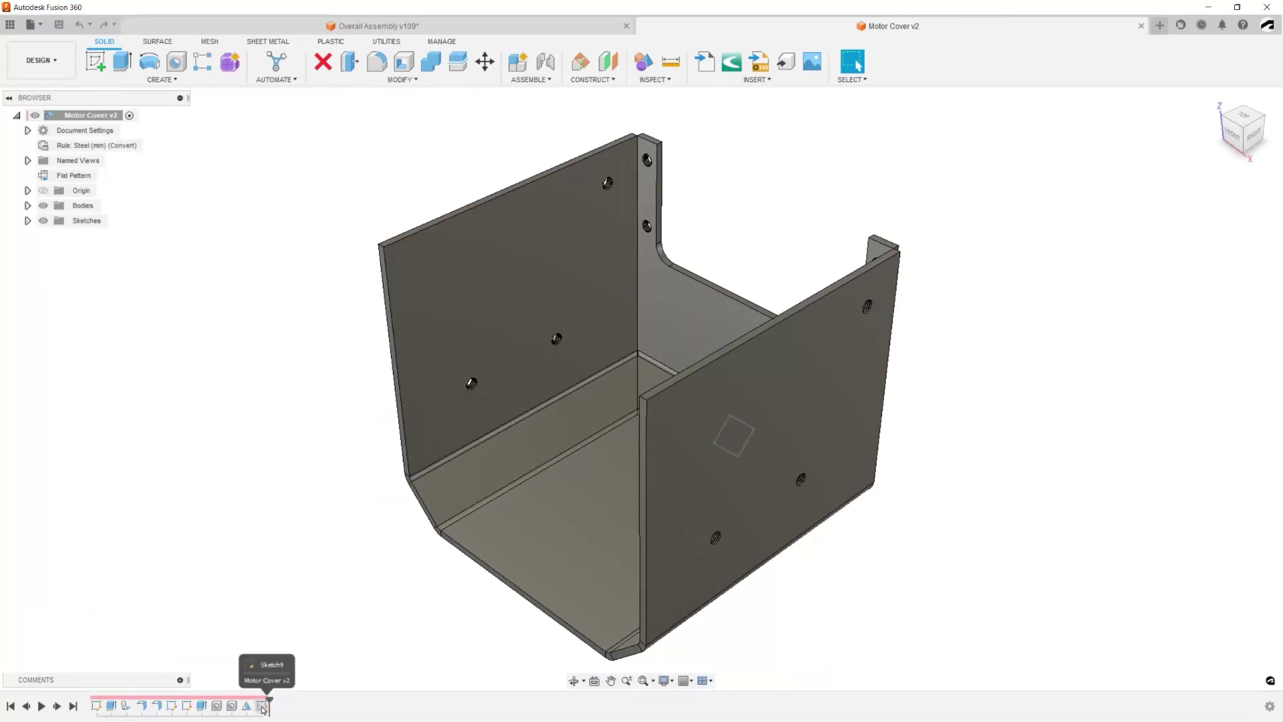
{"action": "middle_click_drag", "start_coordinate": [373, 621], "coordinate": [403, 629], "text": "shift"}
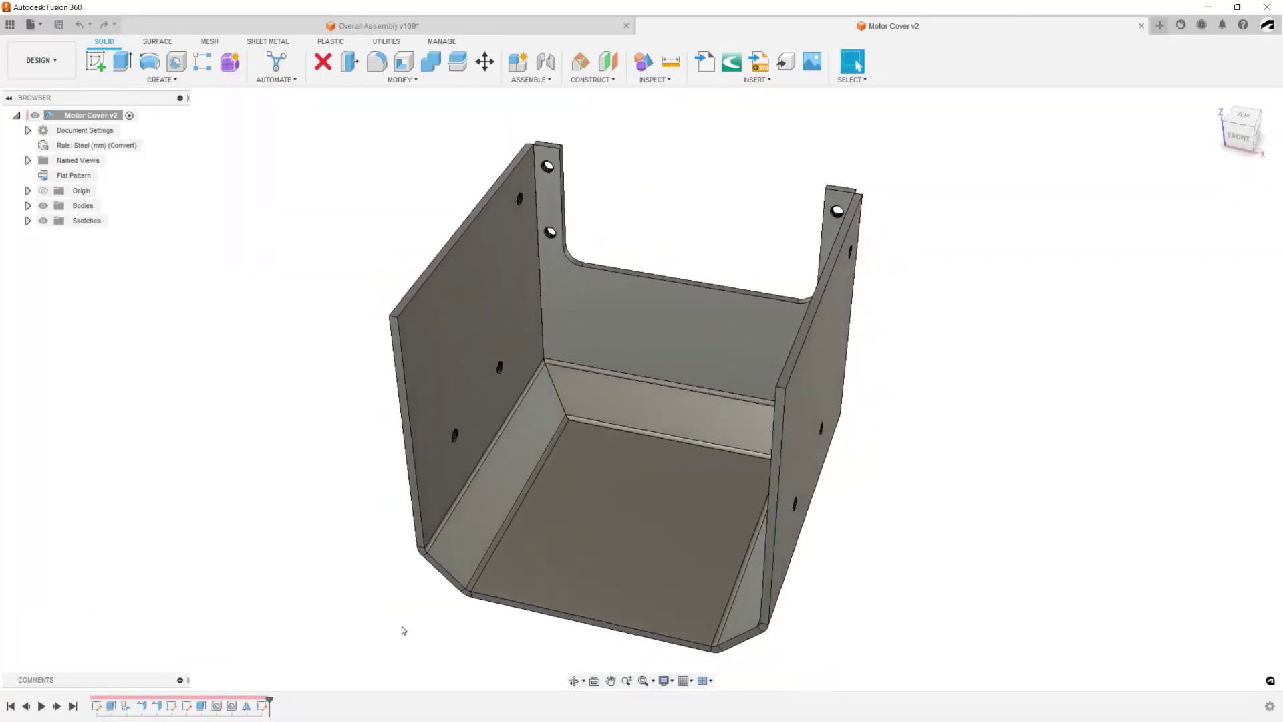
{"action": "right_click", "coordinate": [268, 707]}
{"action": "left_click", "coordinate": [287, 614]}
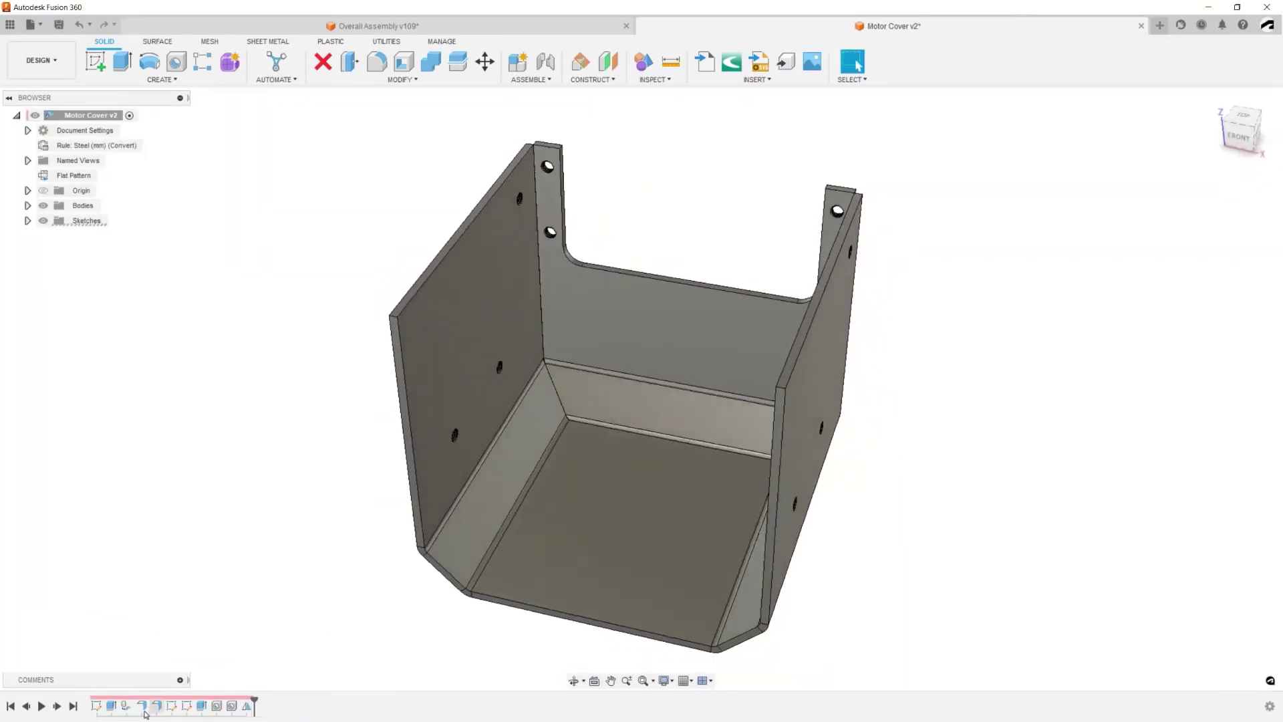
{"action": "left_click", "coordinate": [96, 707]}
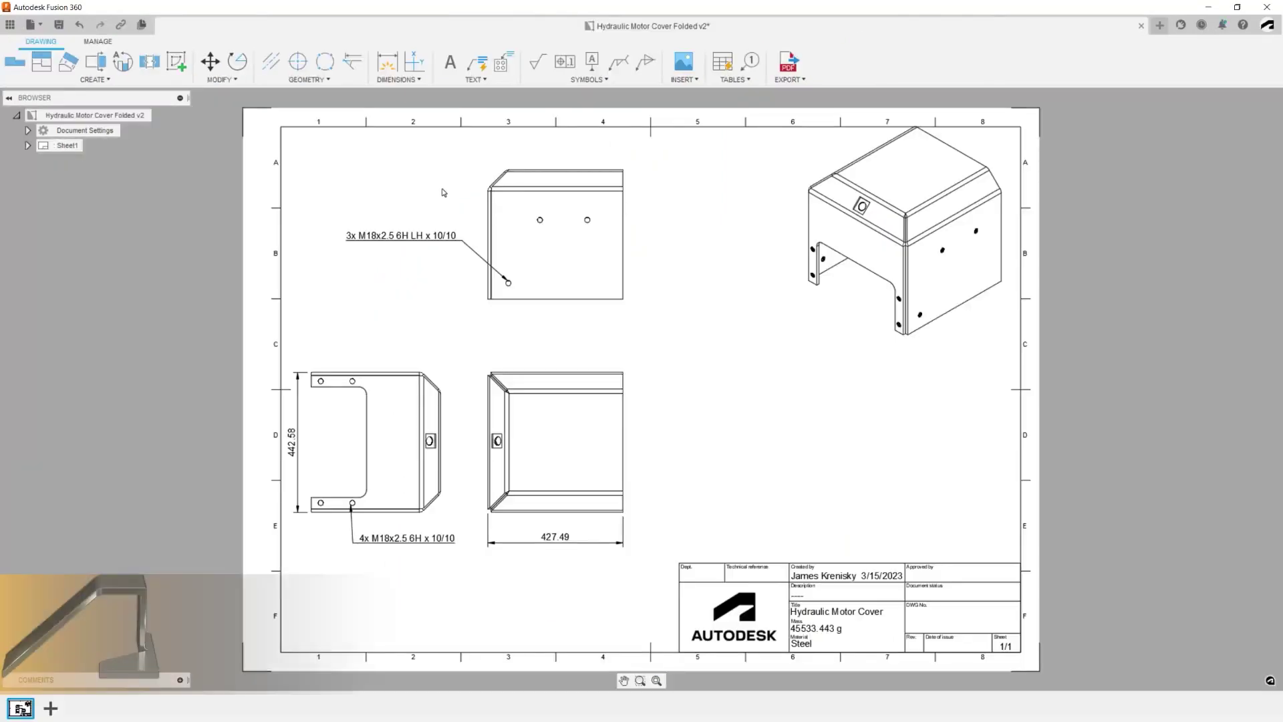
Step: Create an auxiliary view from the chamfered corner edge of the upper view and place it to the right of the lower views
{"action": "right_click", "coordinate": [478, 200]}
{"action": "key", "text": "Escape"}
{"action": "left_click", "coordinate": [69, 61]}
{"action": "left_click", "coordinate": [500, 179]}
{"action": "left_click", "coordinate": [798, 399]}
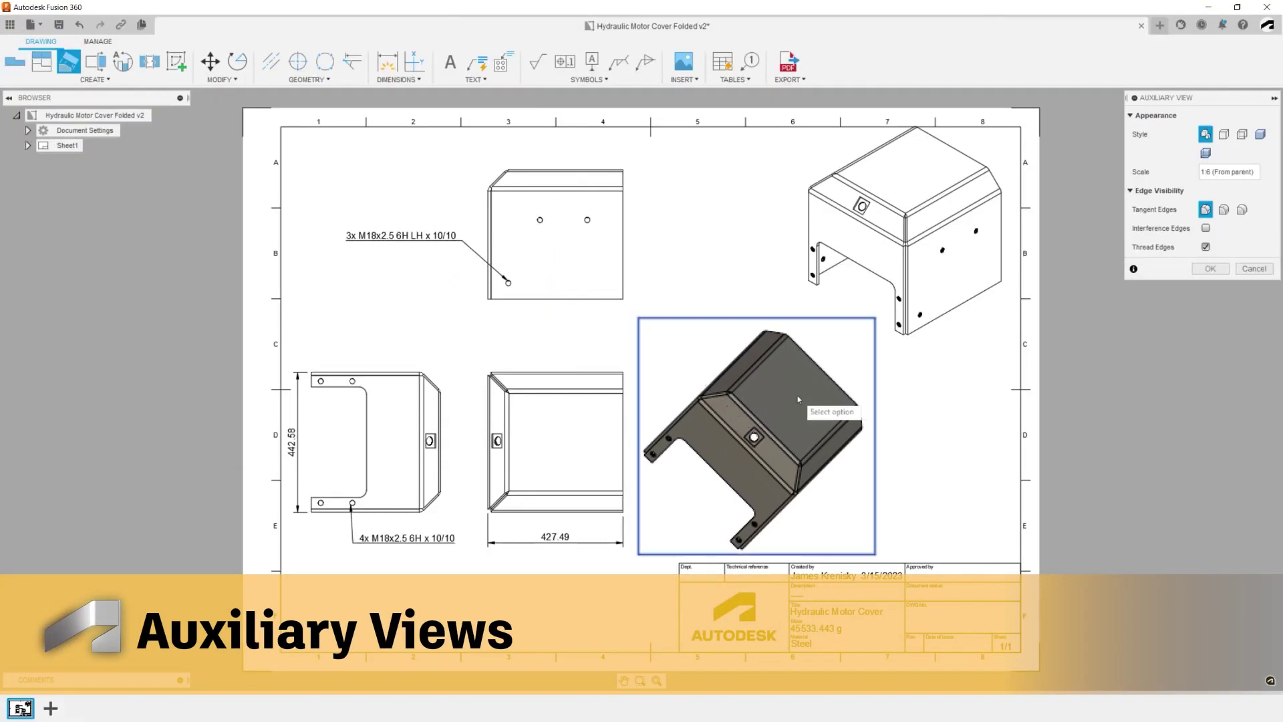
{"action": "key", "text": "Return"}
Step: Dimension the two sides of the small square feature around the hole in the auxiliary view
{"action": "key", "text": "d"}
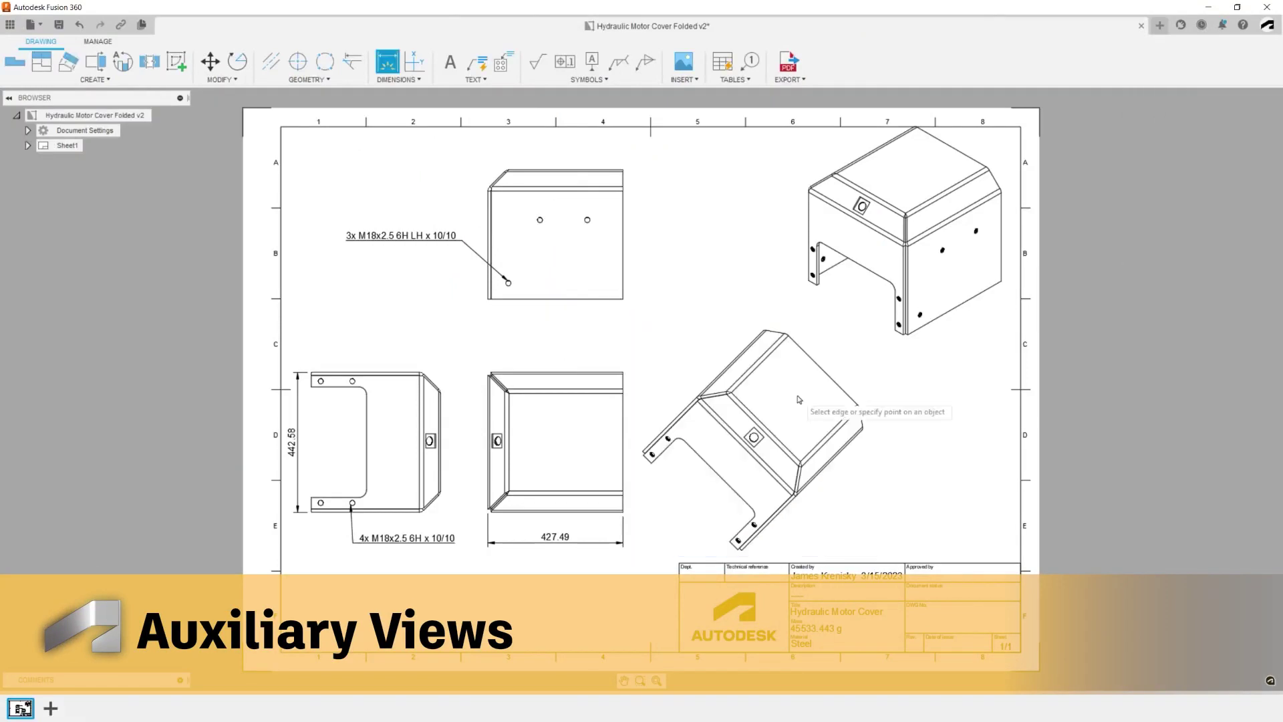
{"action": "left_click", "coordinate": [743, 428]}
{"action": "left_click", "coordinate": [740, 428]}
Step: Attach a note to the hole inside the square in the auxiliary view, placing its text below and left of the view
{"action": "key", "text": "h"}
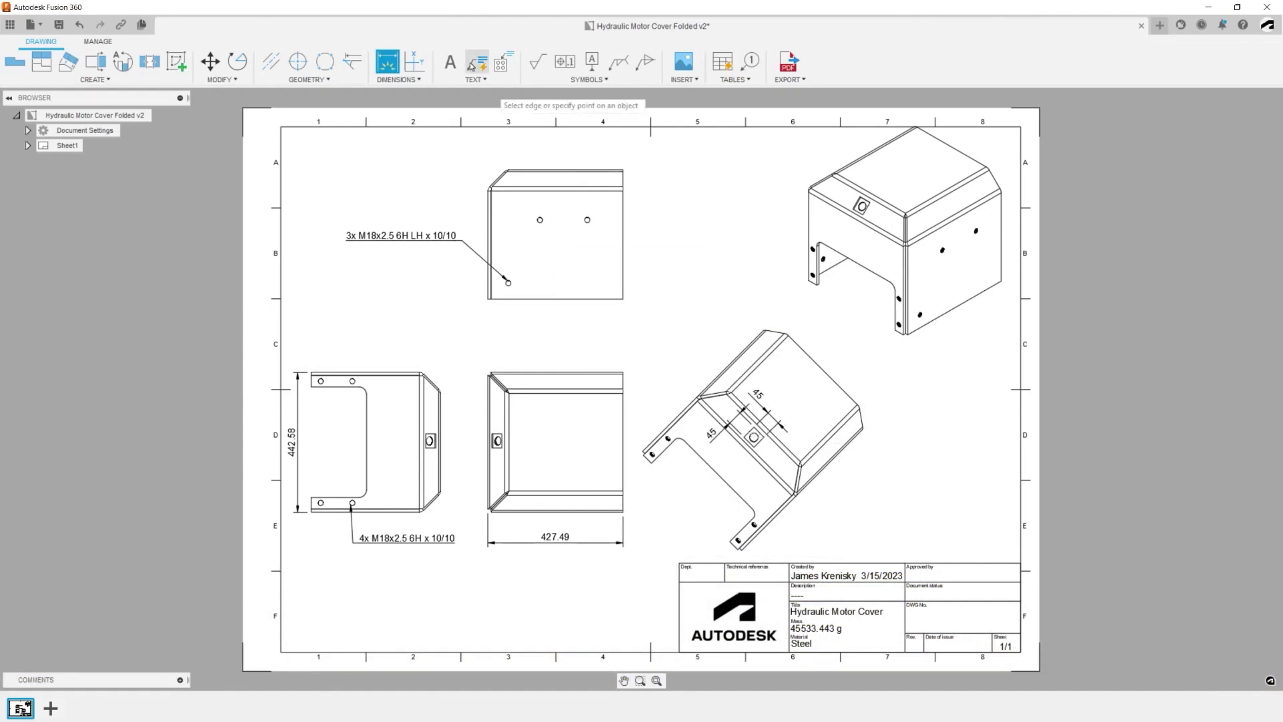
{"action": "left_click", "coordinate": [754, 437]}
{"action": "left_click", "coordinate": [715, 507]}
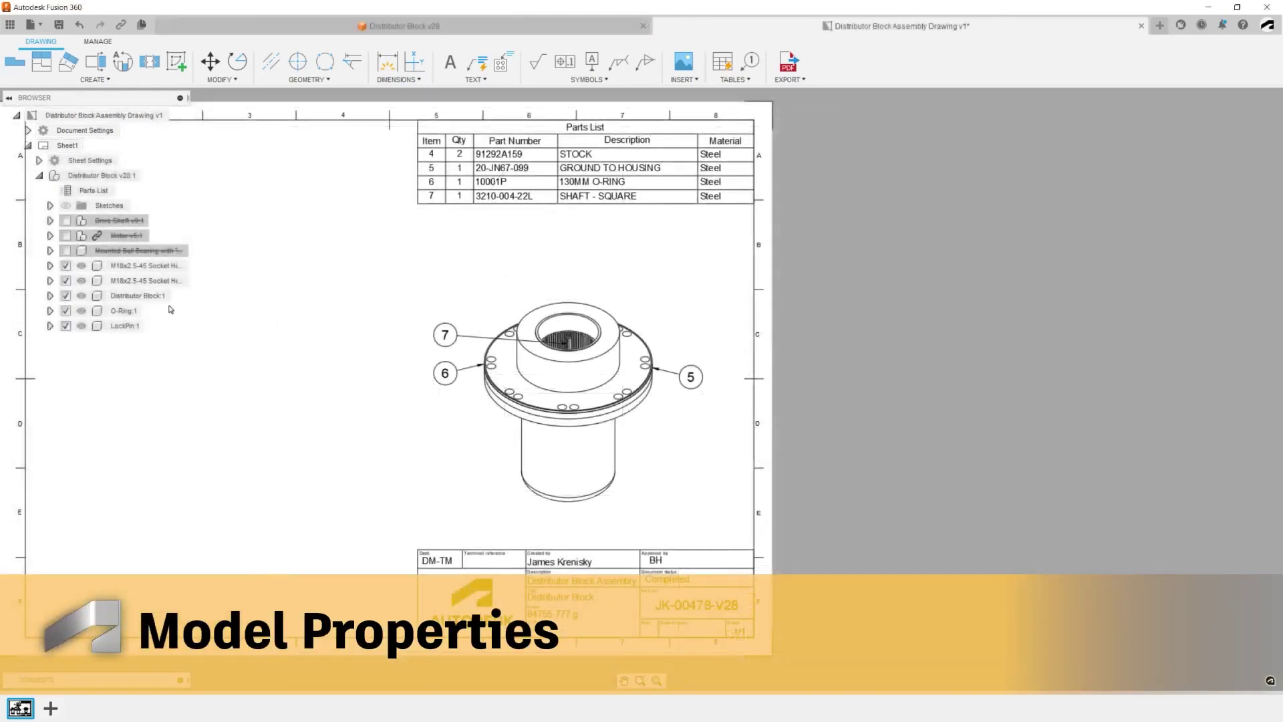
Step: Suppress all components in the drawing except the Distributor Block, and after that all except the LockPin
{"action": "left_click", "coordinate": [150, 296]}
{"action": "right_click", "coordinate": [150, 297]}
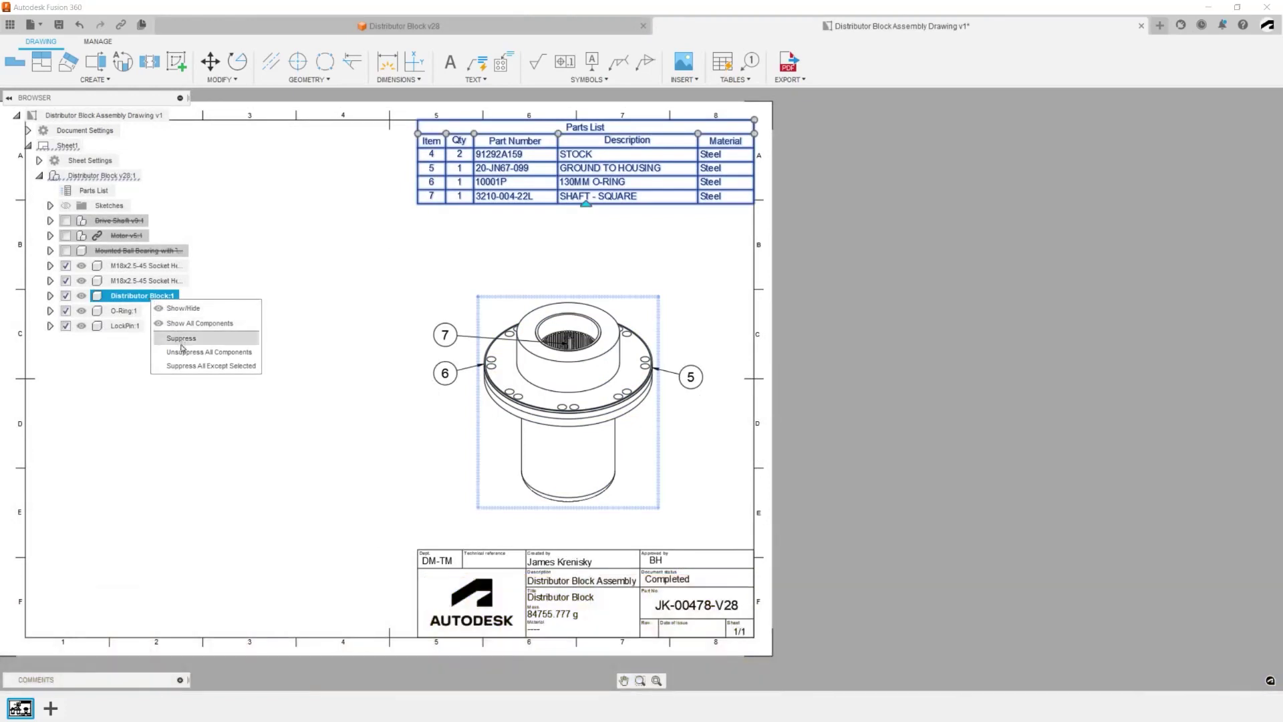
{"action": "left_click", "coordinate": [182, 366]}
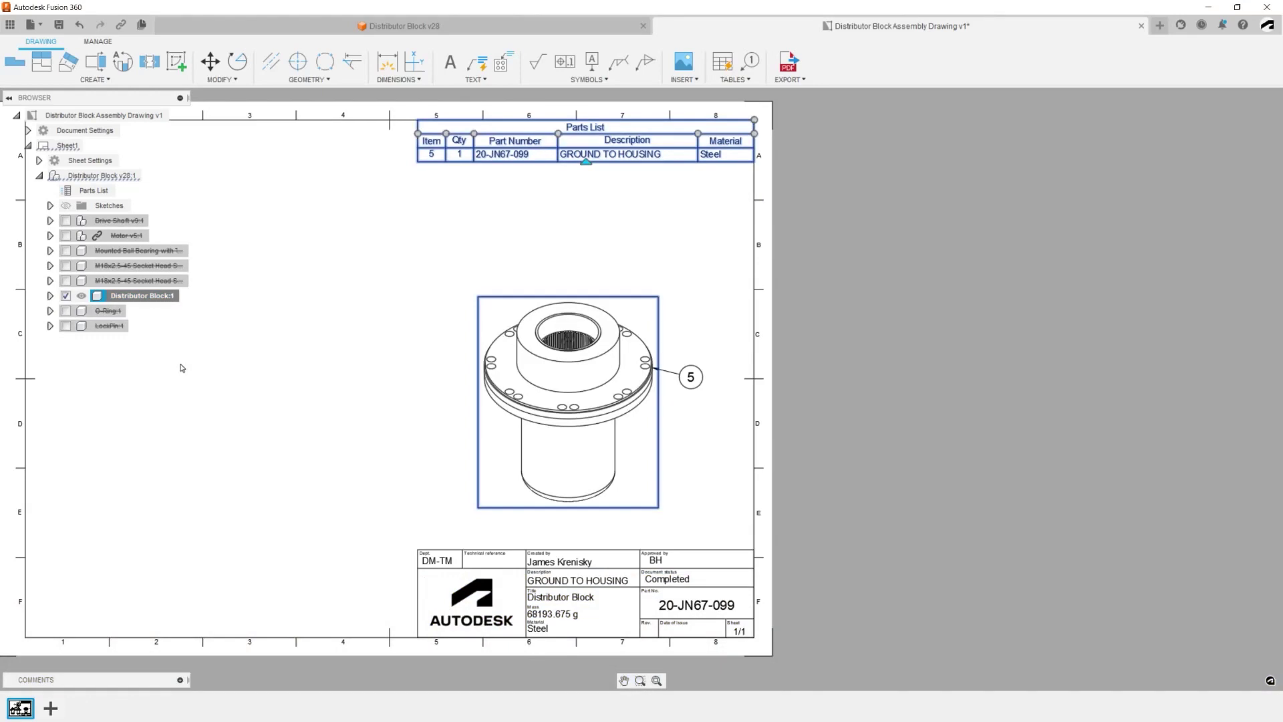
{"action": "right_click", "coordinate": [113, 328]}
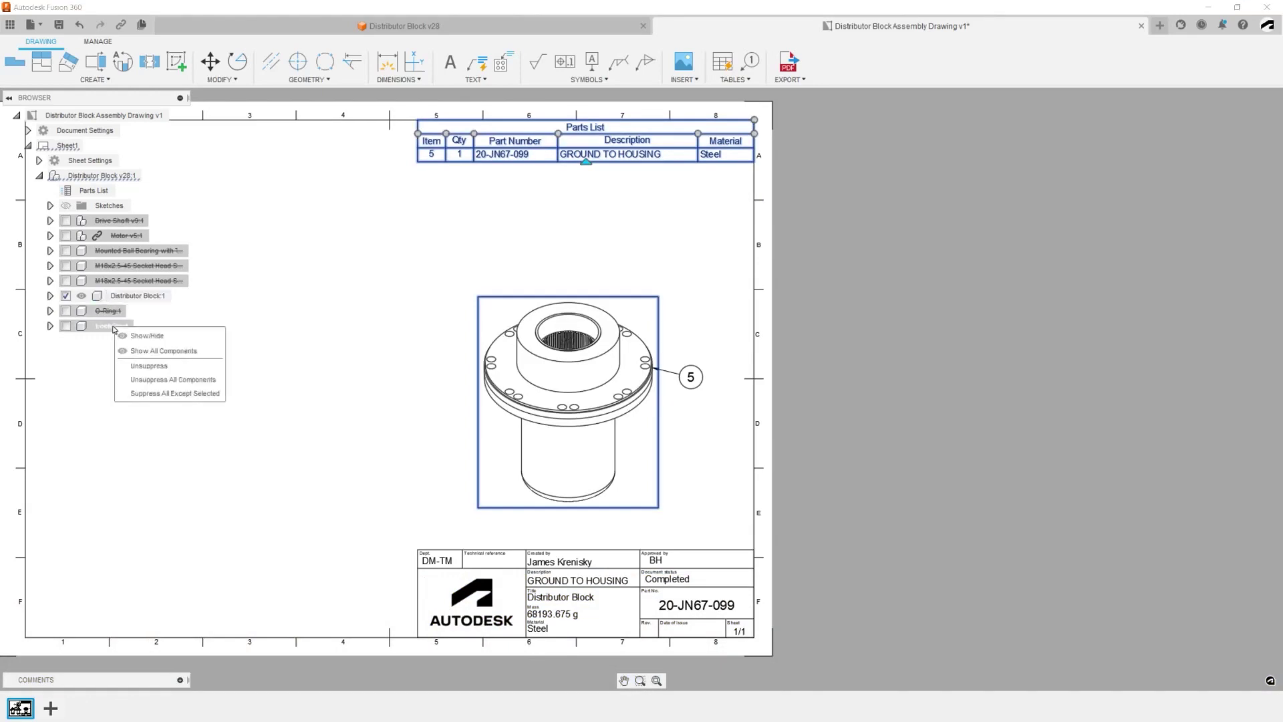
{"action": "left_click", "coordinate": [155, 394]}
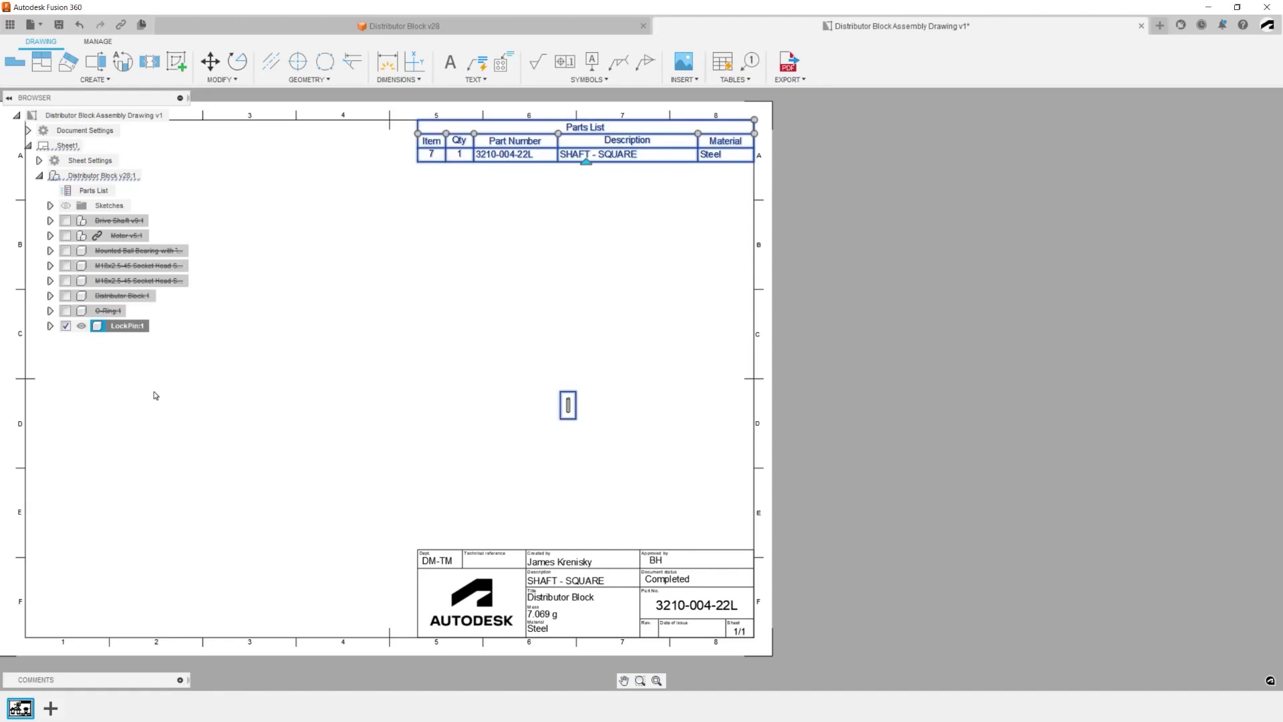
Step: Unsuppress the O-Ring, the Distributor Block and both M18x2.5-45 socket head screws in the drawing
{"action": "left_click", "coordinate": [66, 311]}
{"action": "left_click", "coordinate": [66, 295]}
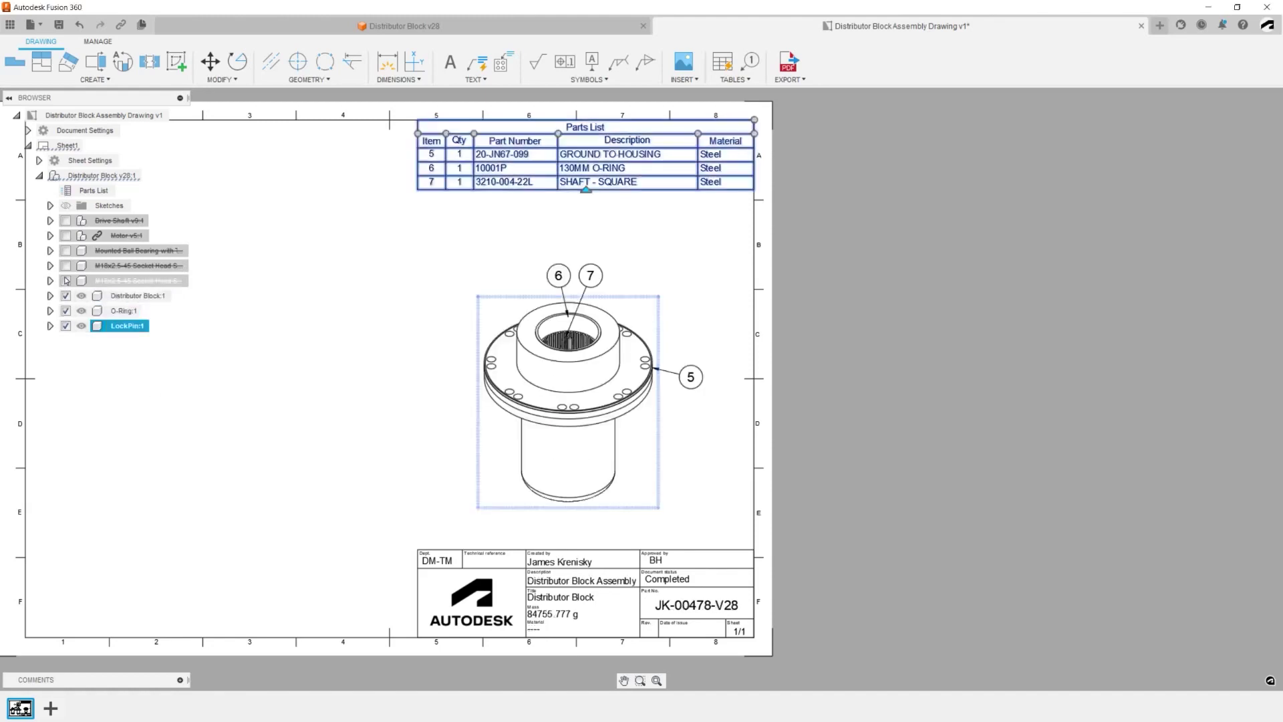
{"action": "left_click", "coordinate": [66, 281]}
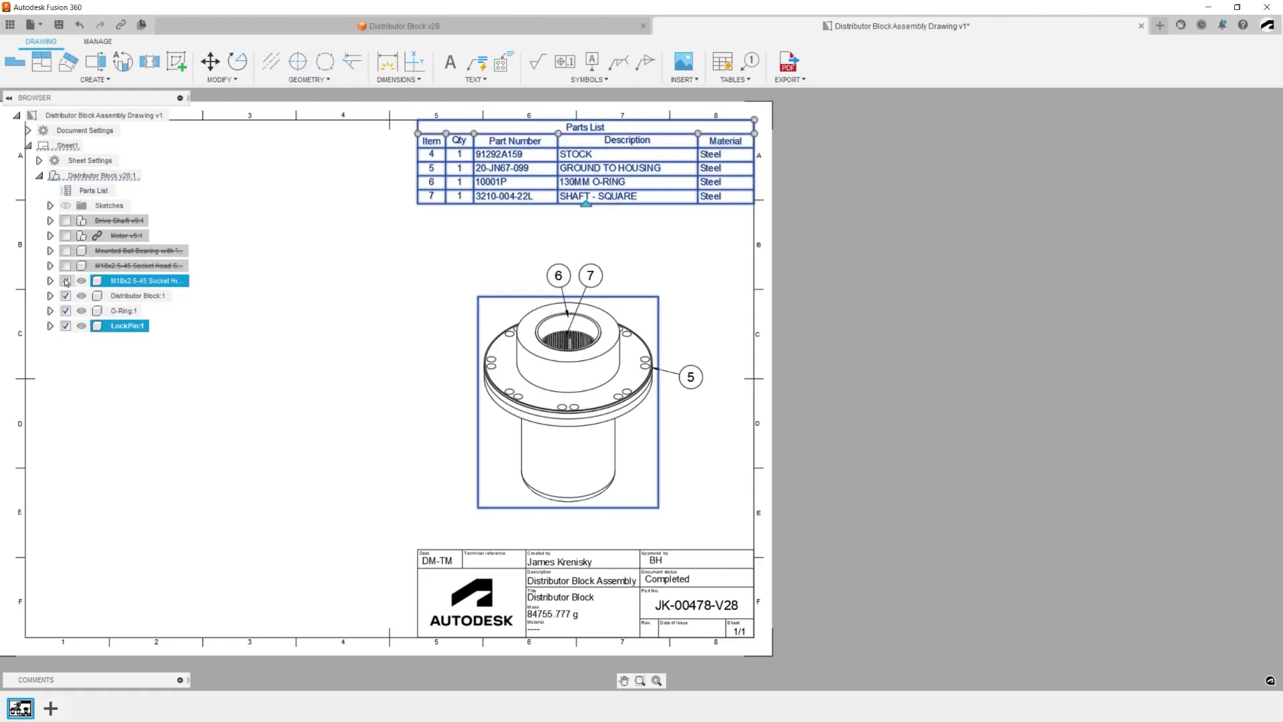
{"action": "left_click", "coordinate": [65, 265]}
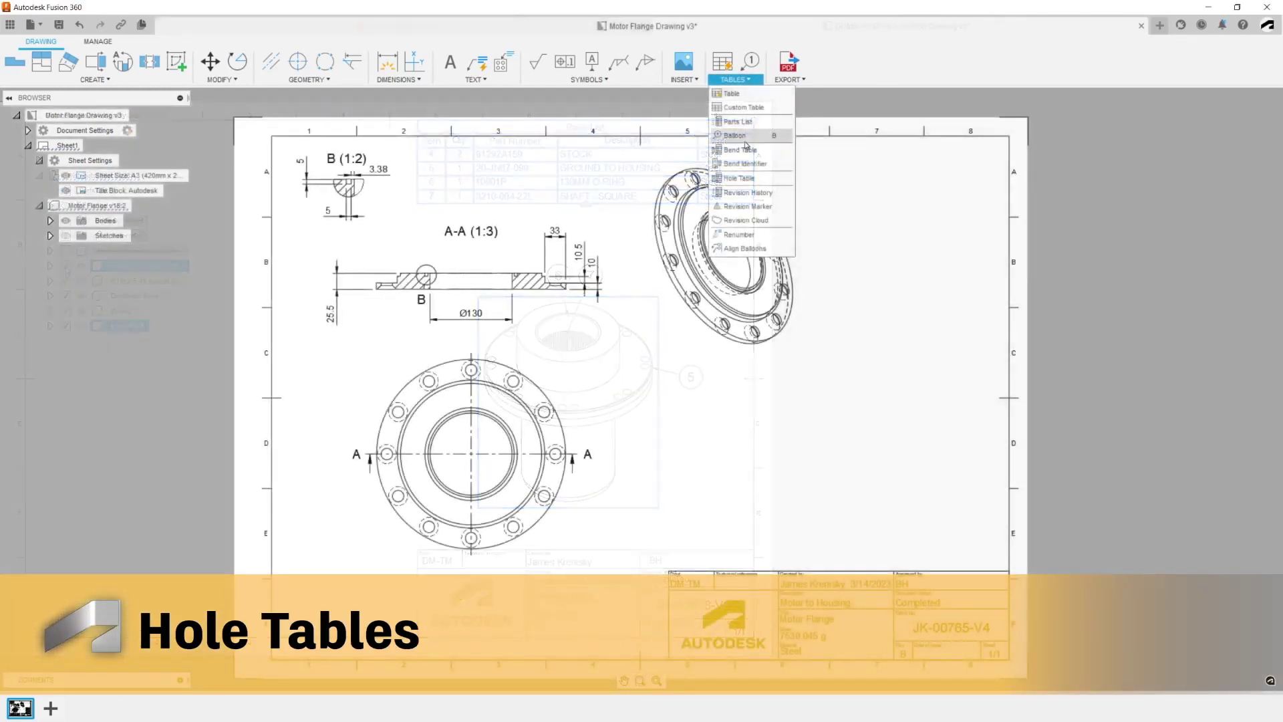
Step: Insert a hole table with its origin at the centre of the circular flange view, placed against the title block's upper right corner
{"action": "left_click", "coordinate": [738, 178]}
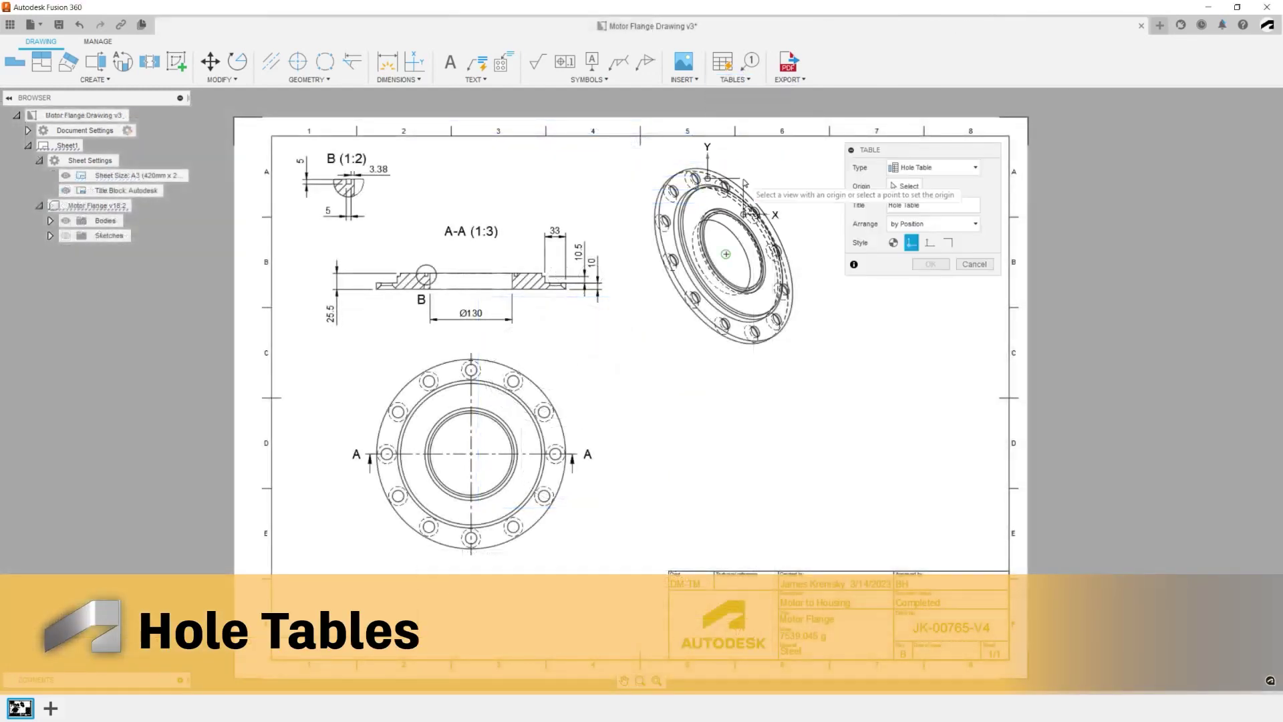
{"action": "left_click", "coordinate": [472, 454]}
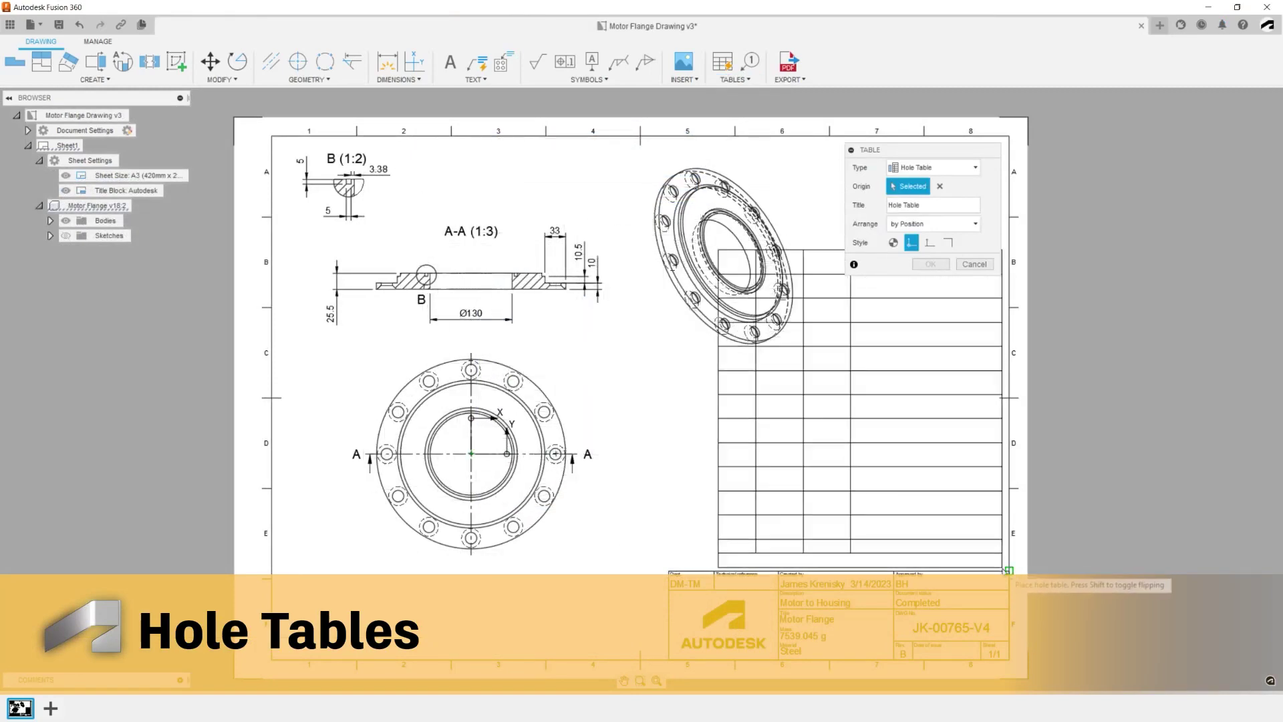
{"action": "left_click", "coordinate": [1009, 570]}
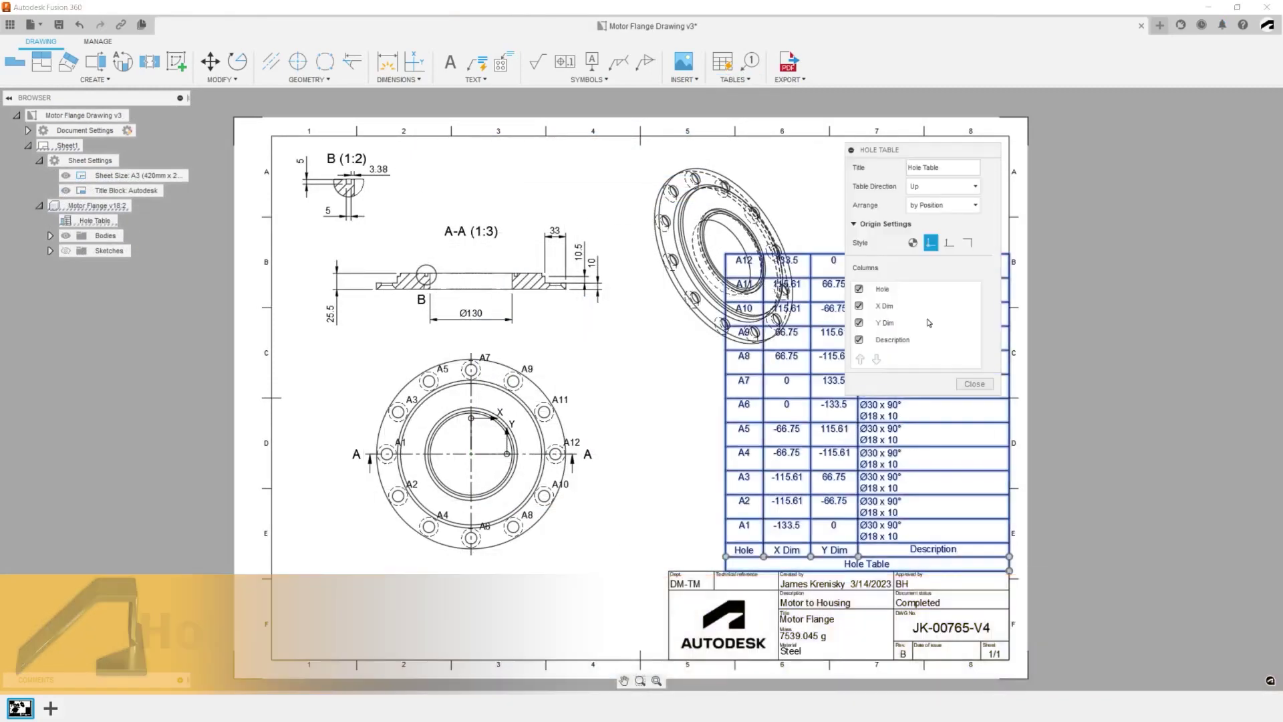
Step: Give the hole table a circular target origin symbol, the direction Down and the title Hole Chart
{"action": "left_click", "coordinate": [913, 242]}
{"action": "left_click", "coordinate": [942, 187]}
{"action": "left_click", "coordinate": [928, 218]}
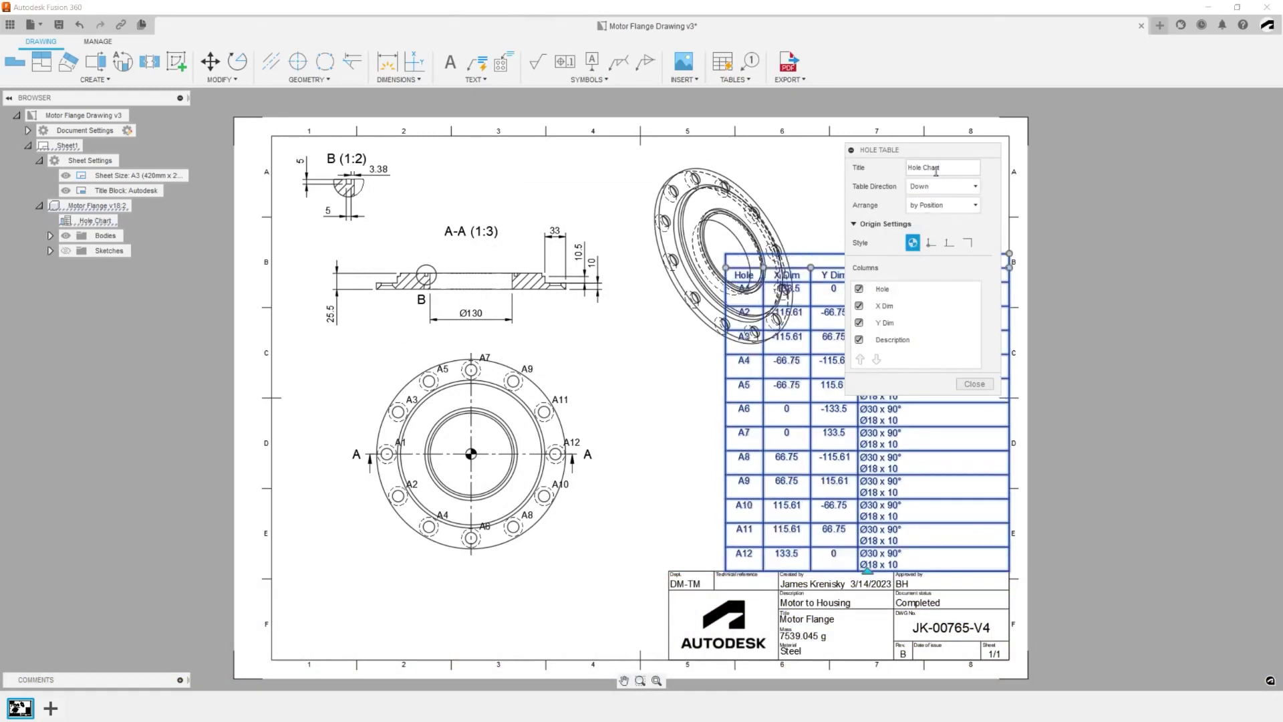
Step: Hide the Description column of the hole table and move the table to just above the title block
{"action": "left_click", "coordinate": [860, 340]}
{"action": "left_click", "coordinate": [974, 384]}
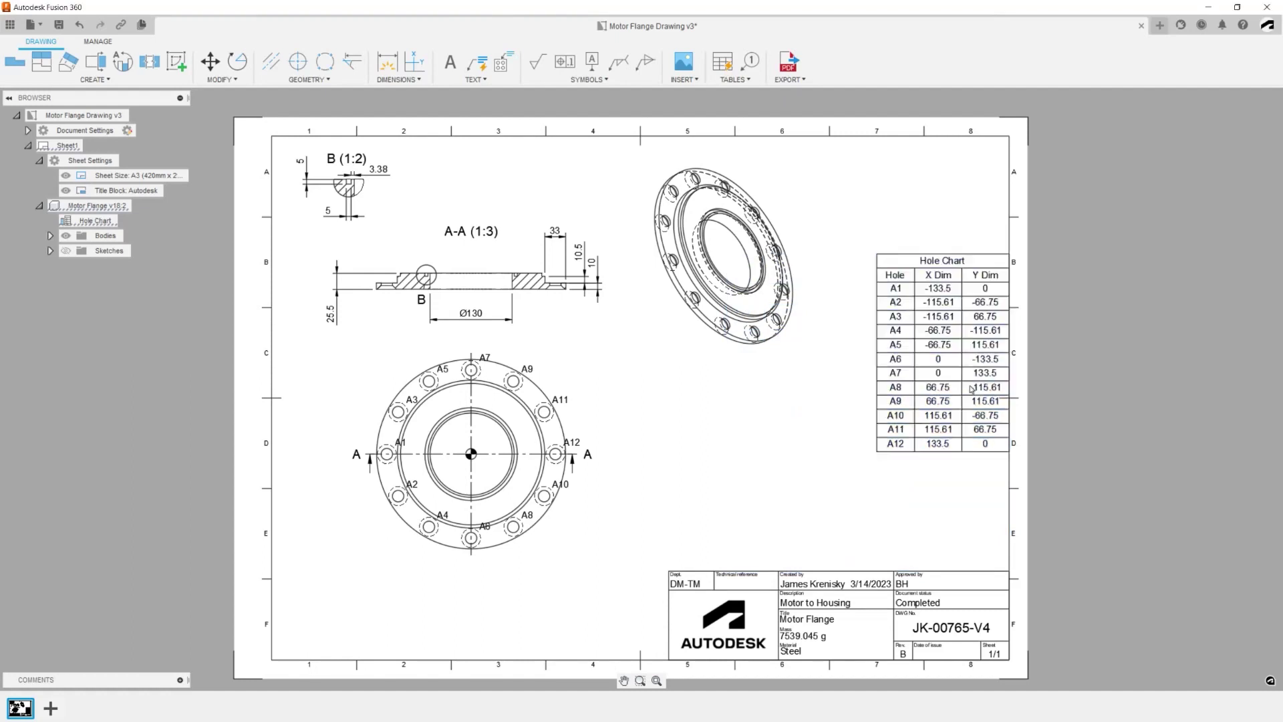
{"action": "left_click", "coordinate": [1010, 255]}
{"action": "left_click", "coordinate": [954, 498]}
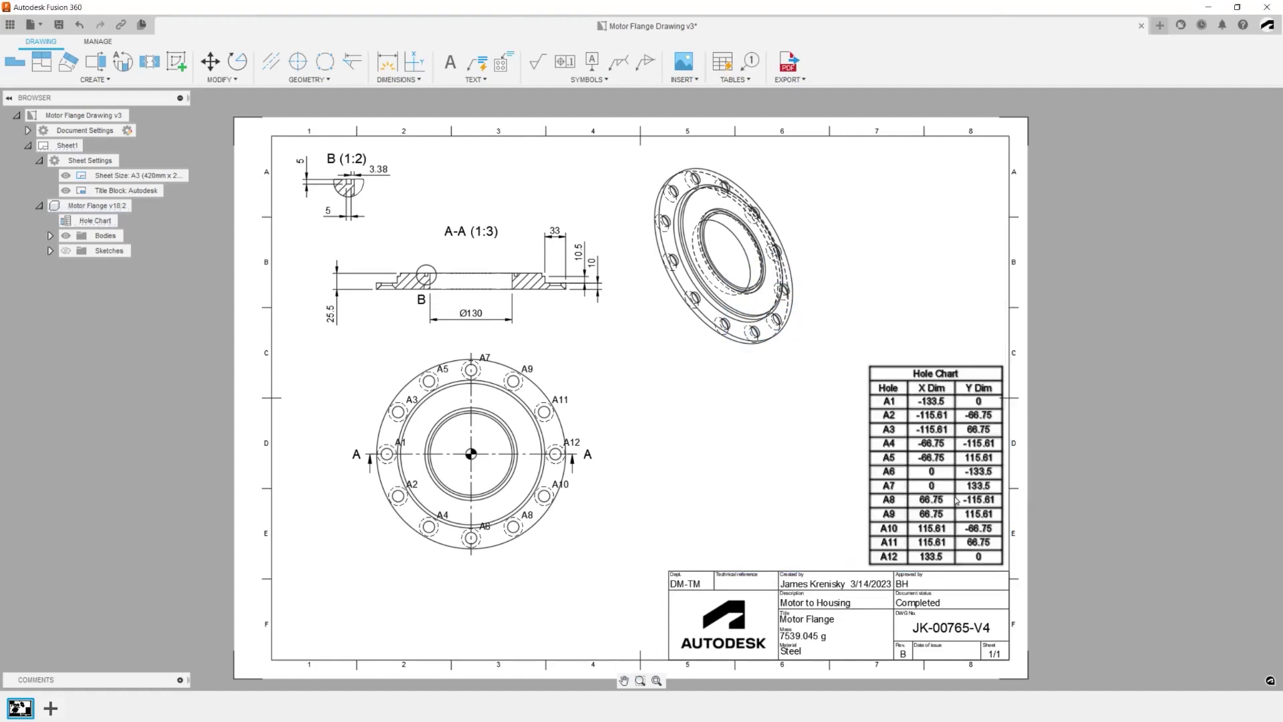
Step: Add an automatic note to hole A9, placing its text to the upper right of the circular flange view
{"action": "left_click", "coordinate": [470, 63]}
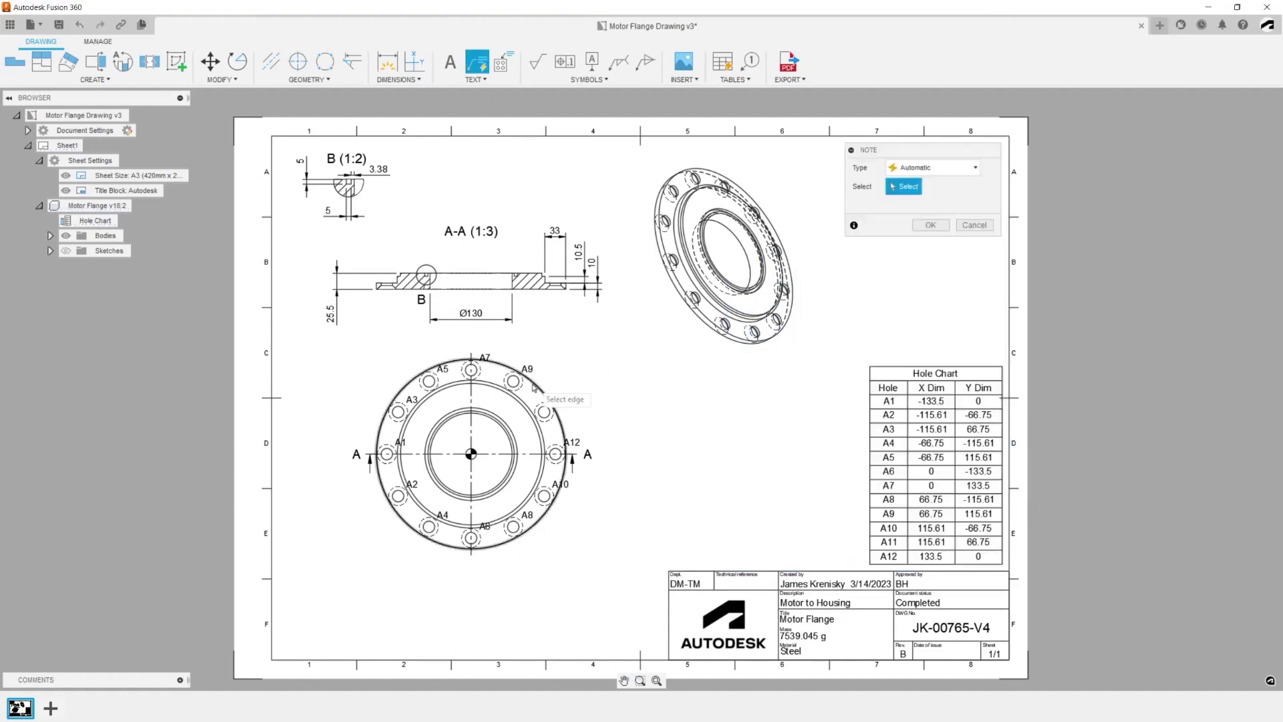
{"action": "left_click", "coordinate": [522, 385]}
{"action": "left_click", "coordinate": [570, 366]}
{"action": "left_click", "coordinate": [930, 225]}
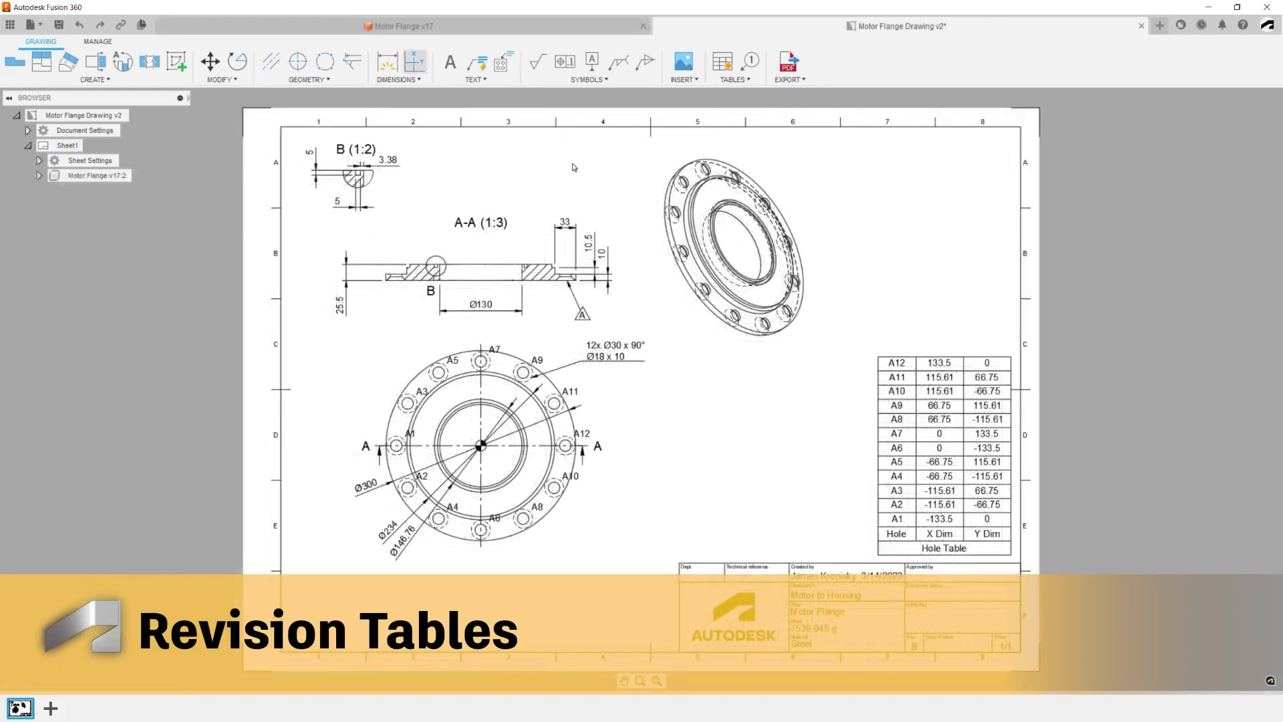
Step: Insert a Revision History table in the lower area of the sheet, left of the title block
{"action": "left_click", "coordinate": [731, 80]}
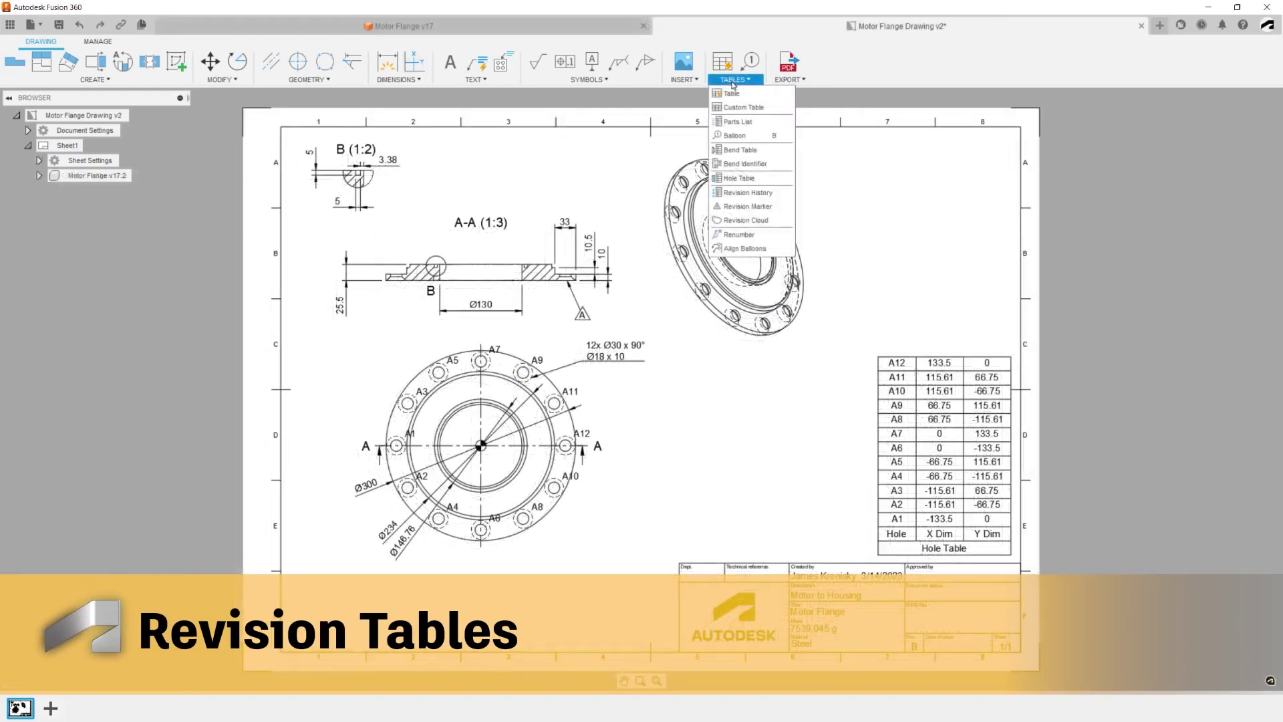
{"action": "left_click", "coordinate": [737, 193]}
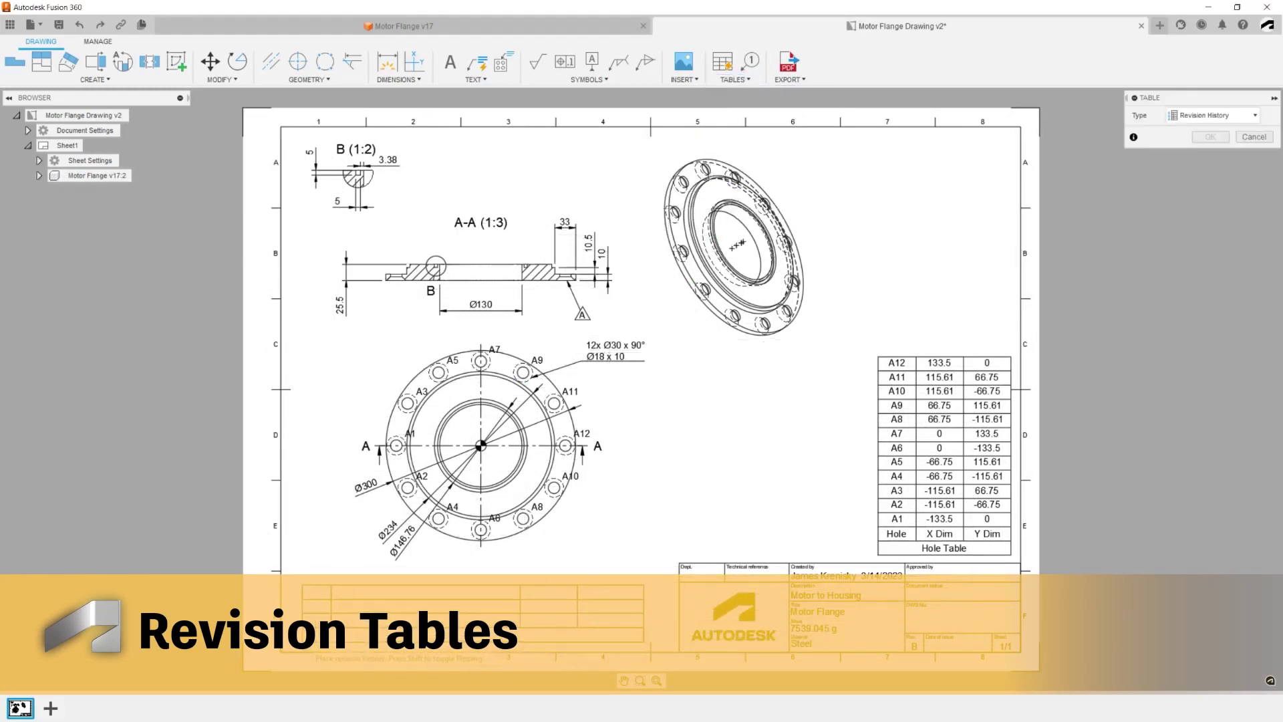
{"action": "left_click", "coordinate": [642, 580]}
Step: Enter "Detail B Added" as the description of revision B in the Revision History table
{"action": "double_click", "coordinate": [376, 592]}
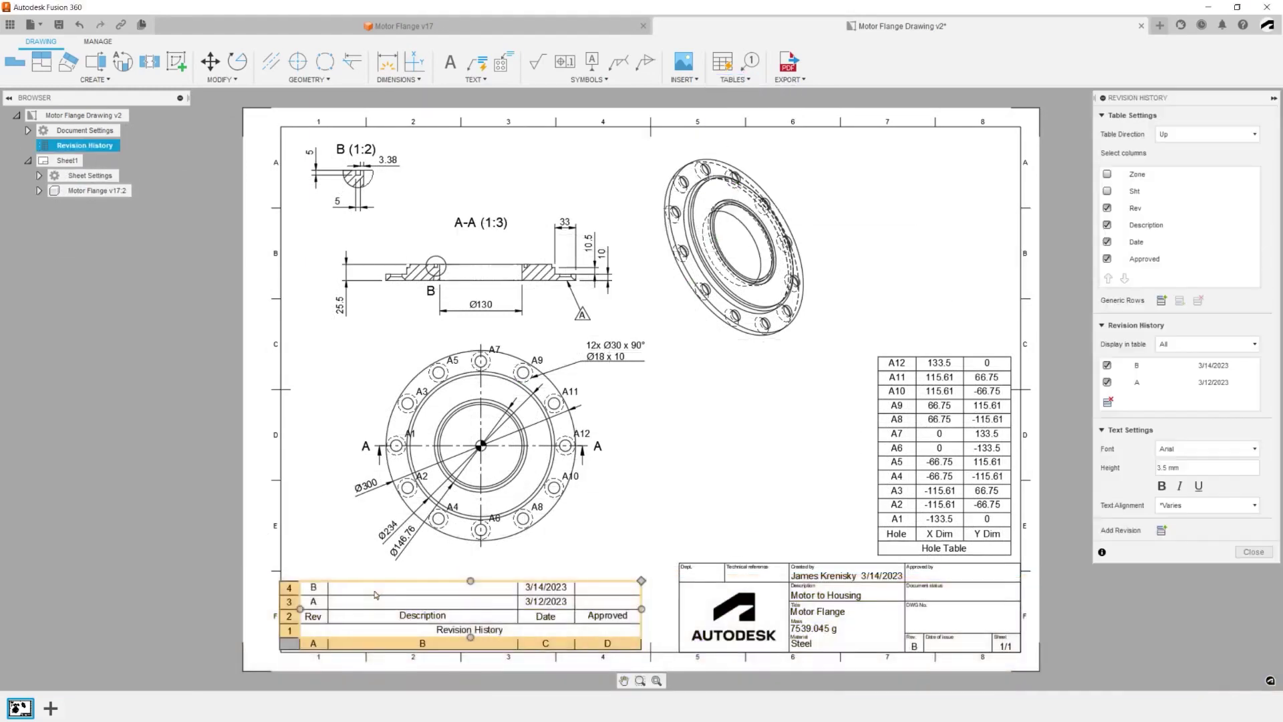
{"action": "double_click", "coordinate": [376, 589]}
{"action": "type", "text": "Detail B Added"}
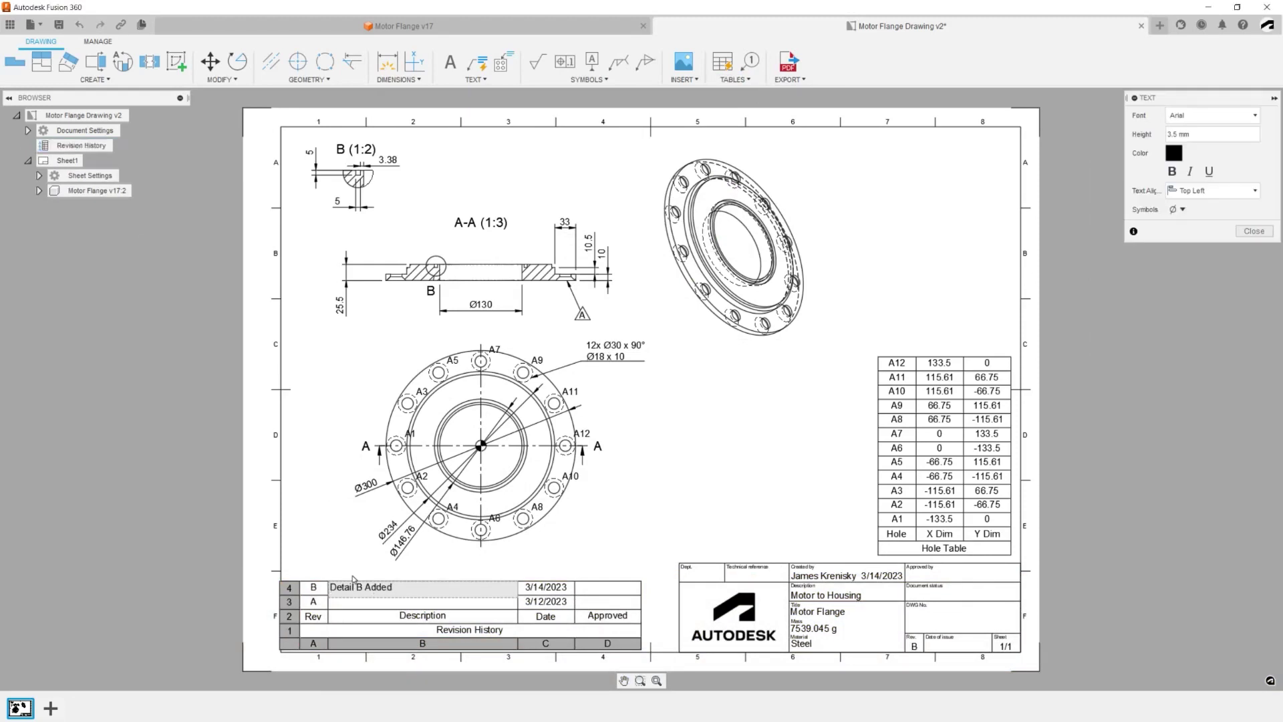
{"action": "left_click", "coordinate": [339, 553]}
Step: Draw a rectangular revision cloud around the detail view B (1:2)
{"action": "left_click", "coordinate": [735, 79]}
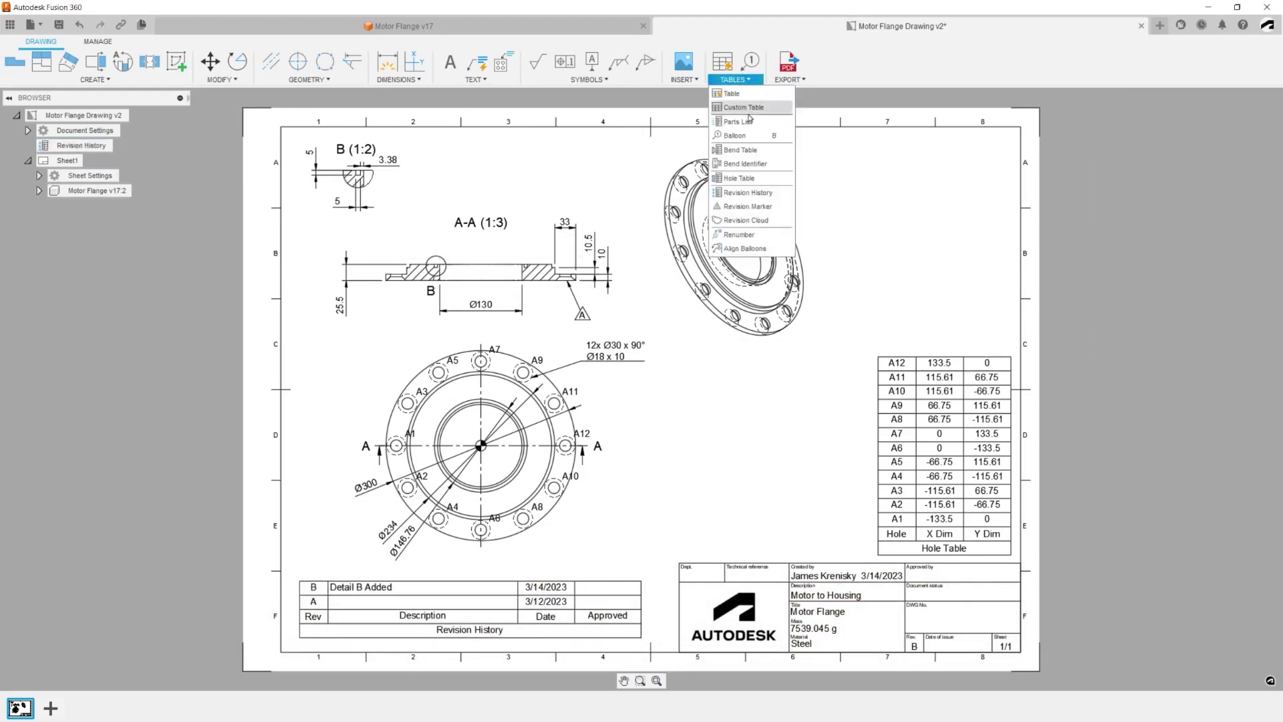
{"action": "left_click", "coordinate": [745, 219]}
{"action": "left_click", "coordinate": [304, 133]}
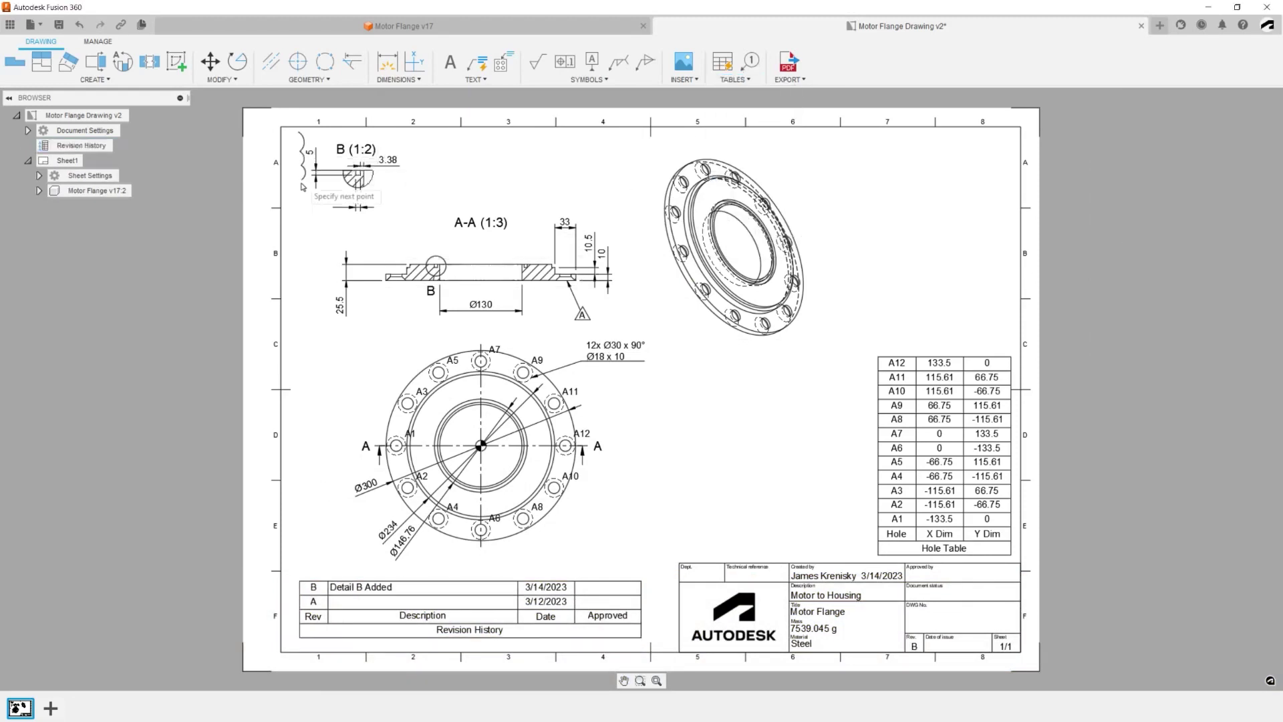
{"action": "left_click", "coordinate": [302, 219]}
{"action": "left_click", "coordinate": [425, 217]}
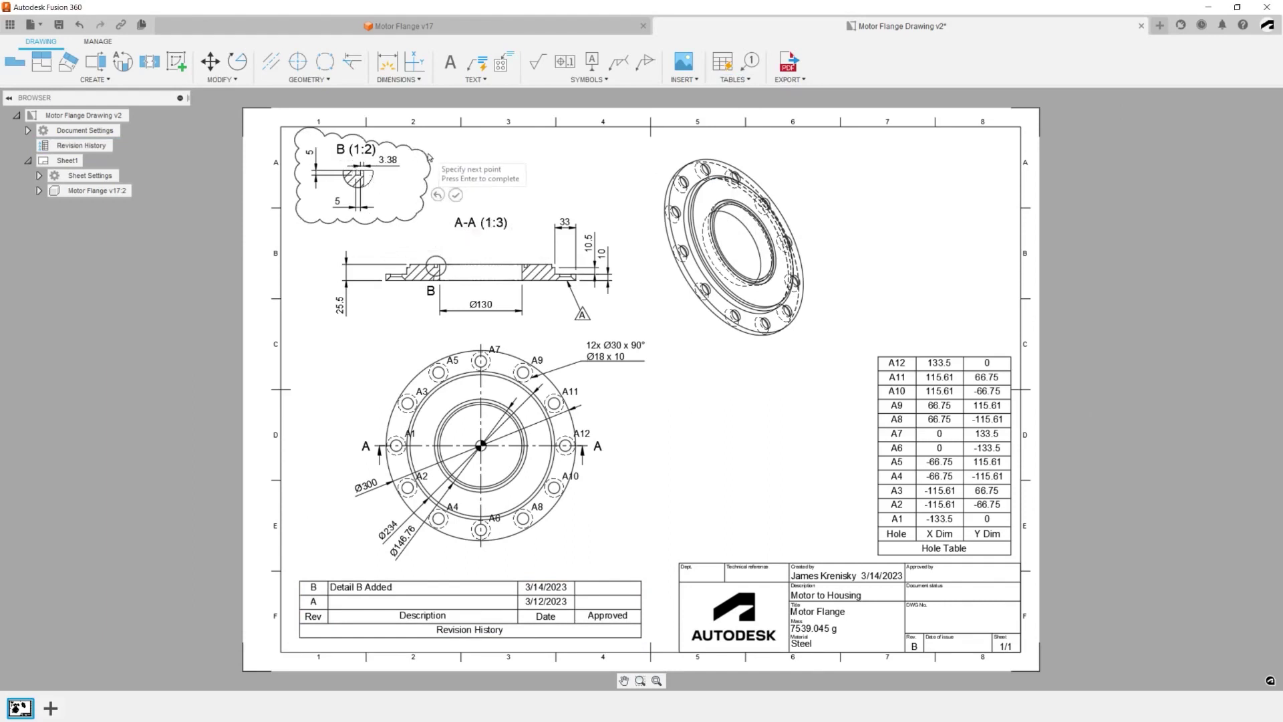
{"action": "left_click", "coordinate": [419, 131]}
{"action": "key", "text": "Return"}
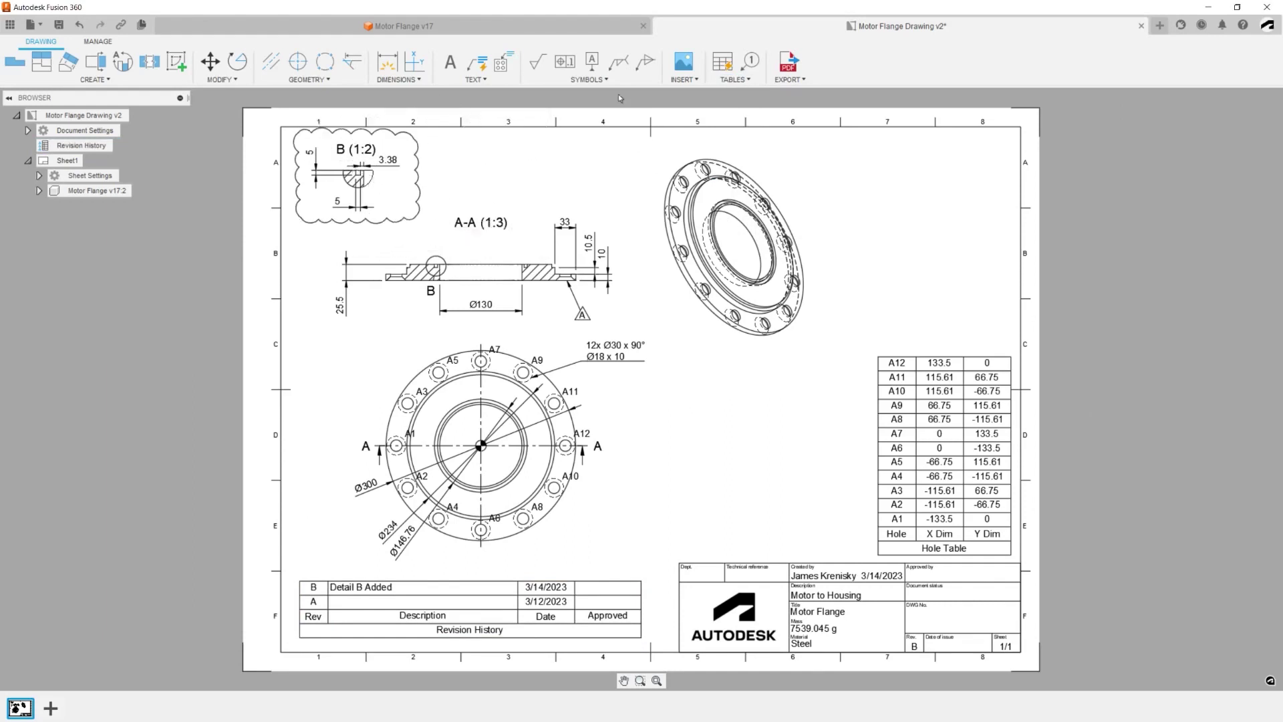
Step: Place a revision B marker just to the right of the cloud around the detail view
{"action": "left_click", "coordinate": [735, 78]}
{"action": "left_click", "coordinate": [744, 221]}
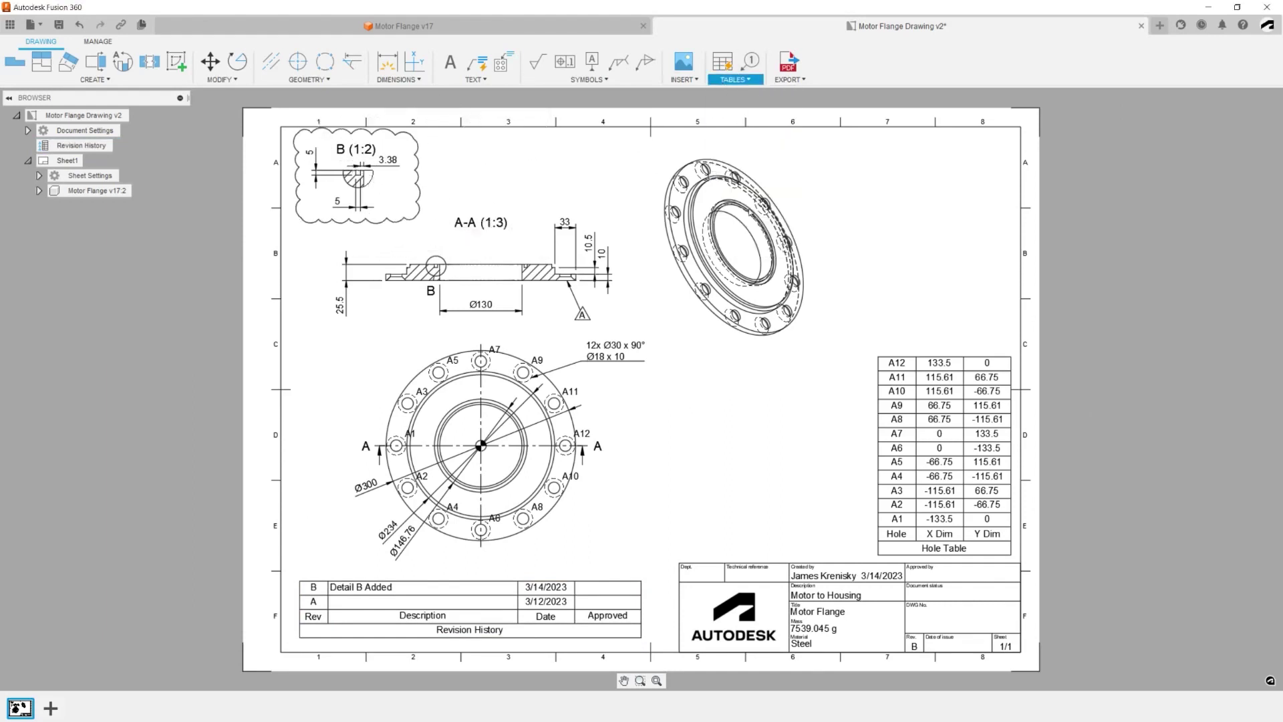
{"action": "left_click", "coordinate": [441, 185]}
{"action": "left_click", "coordinate": [1259, 141]}
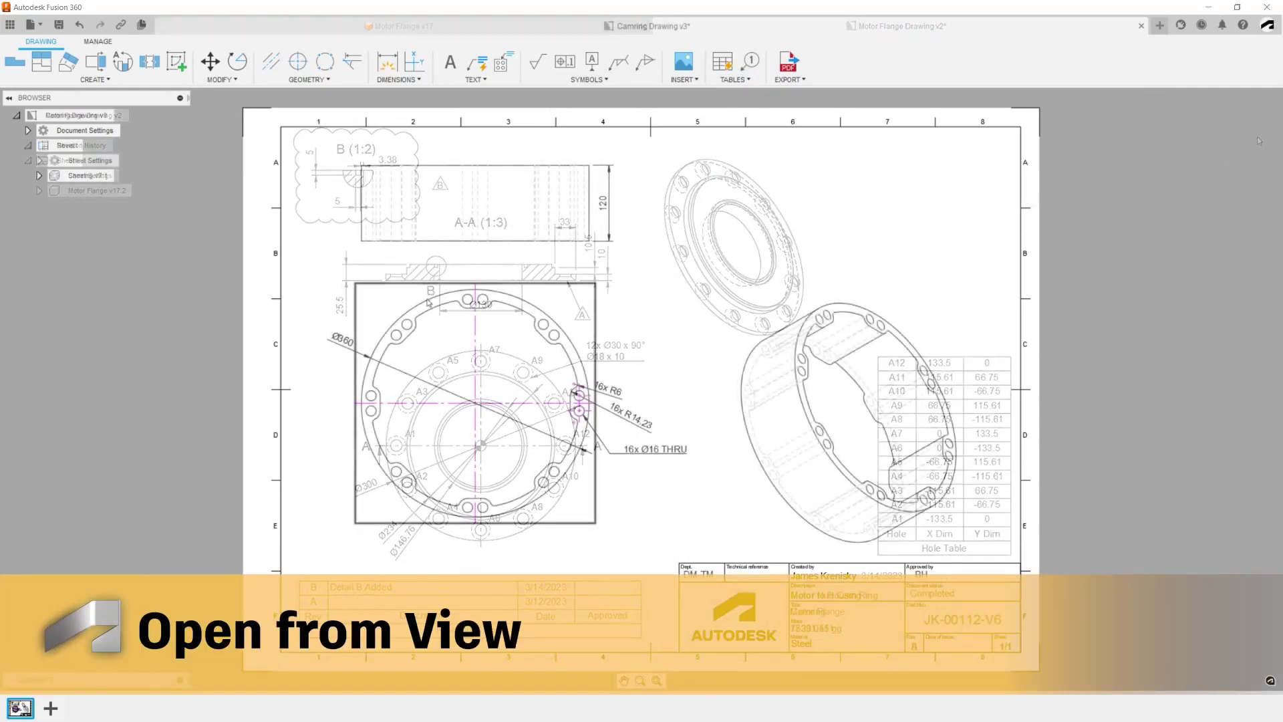
Step: Open the Camring source model from the circular view in the Camring drawing
{"action": "right_click", "coordinate": [429, 303]}
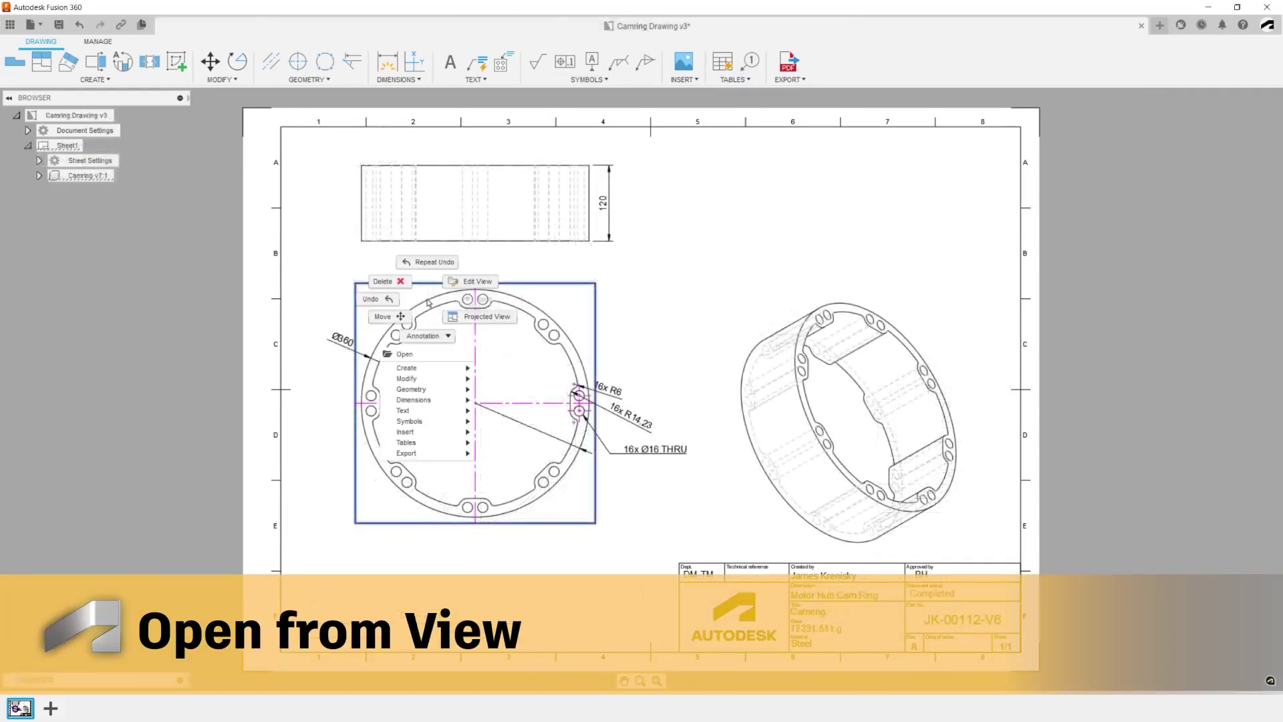
{"action": "left_click", "coordinate": [415, 354]}
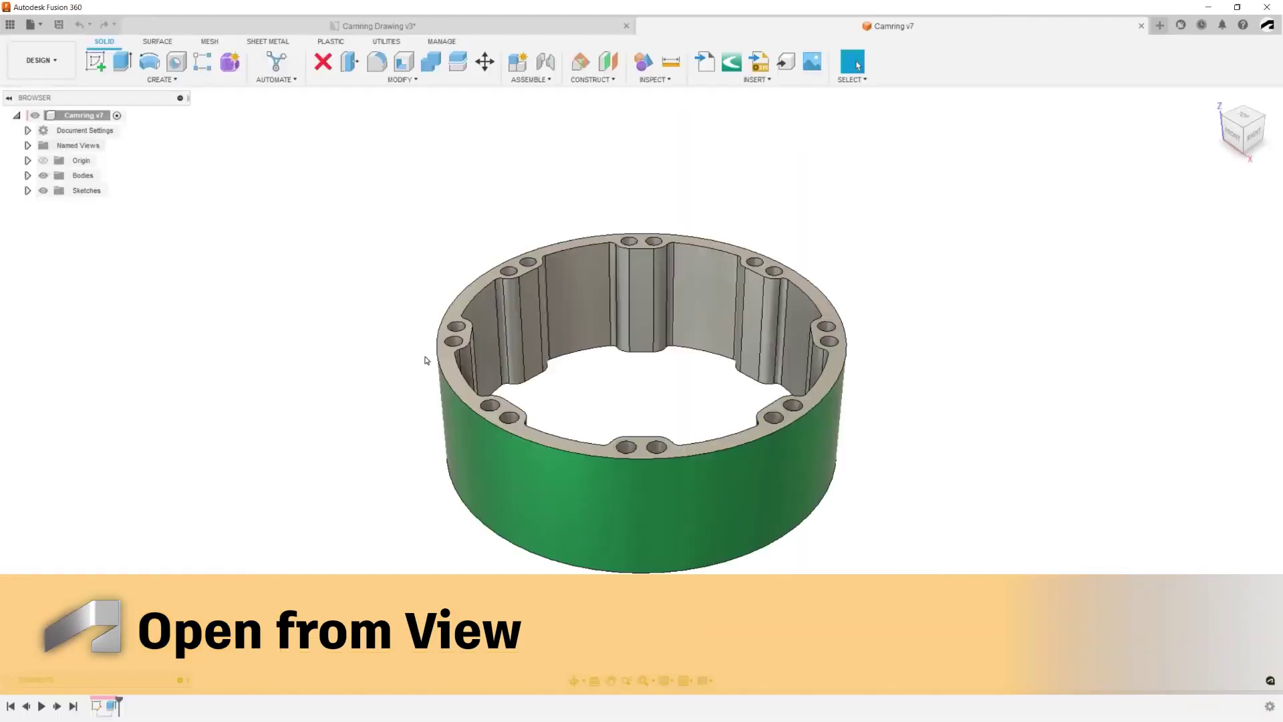
Step: Set the Camring component's part number to JK-00113-V6 in its properties
{"action": "right_click", "coordinate": [93, 119]}
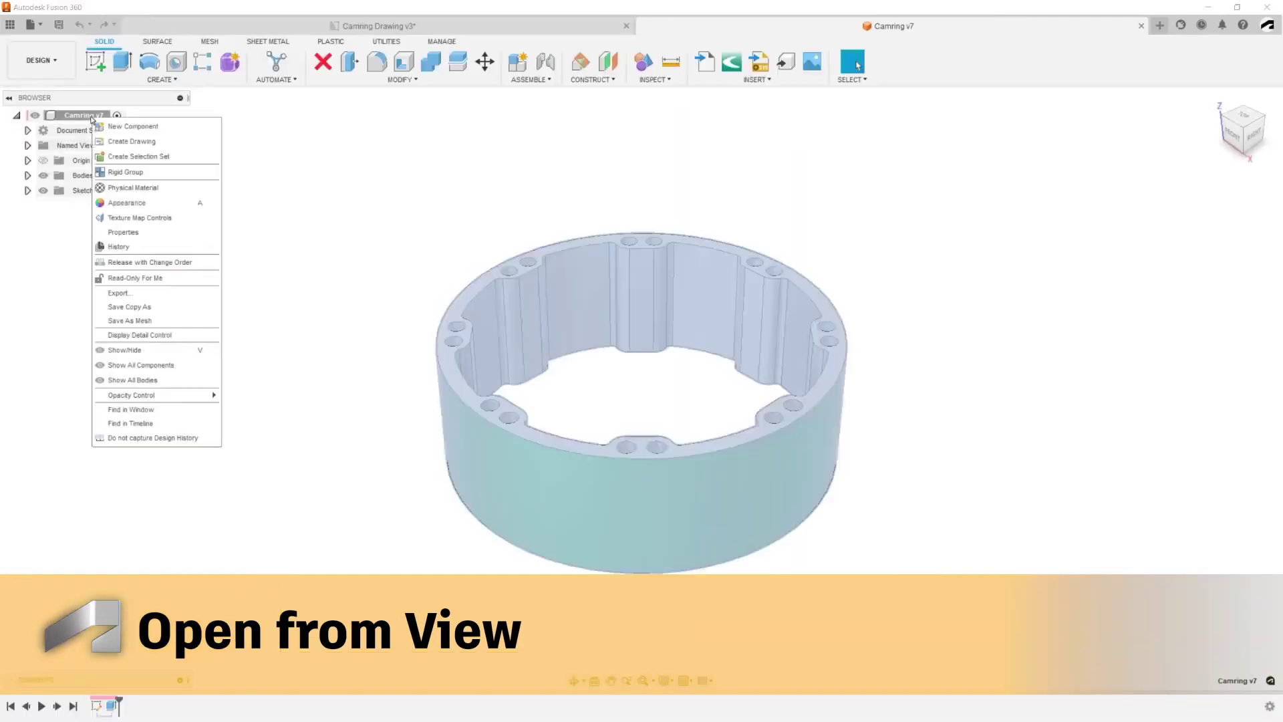
{"action": "left_click", "coordinate": [142, 234]}
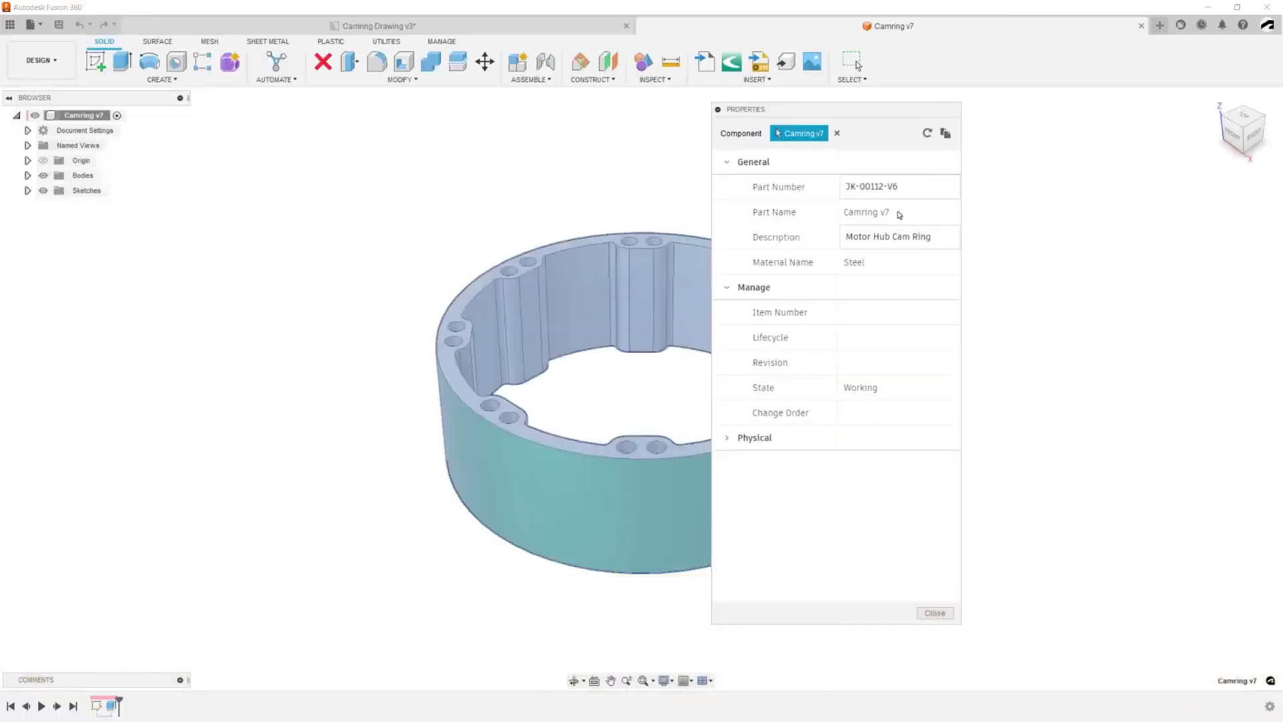
{"action": "left_click", "coordinate": [874, 188]}
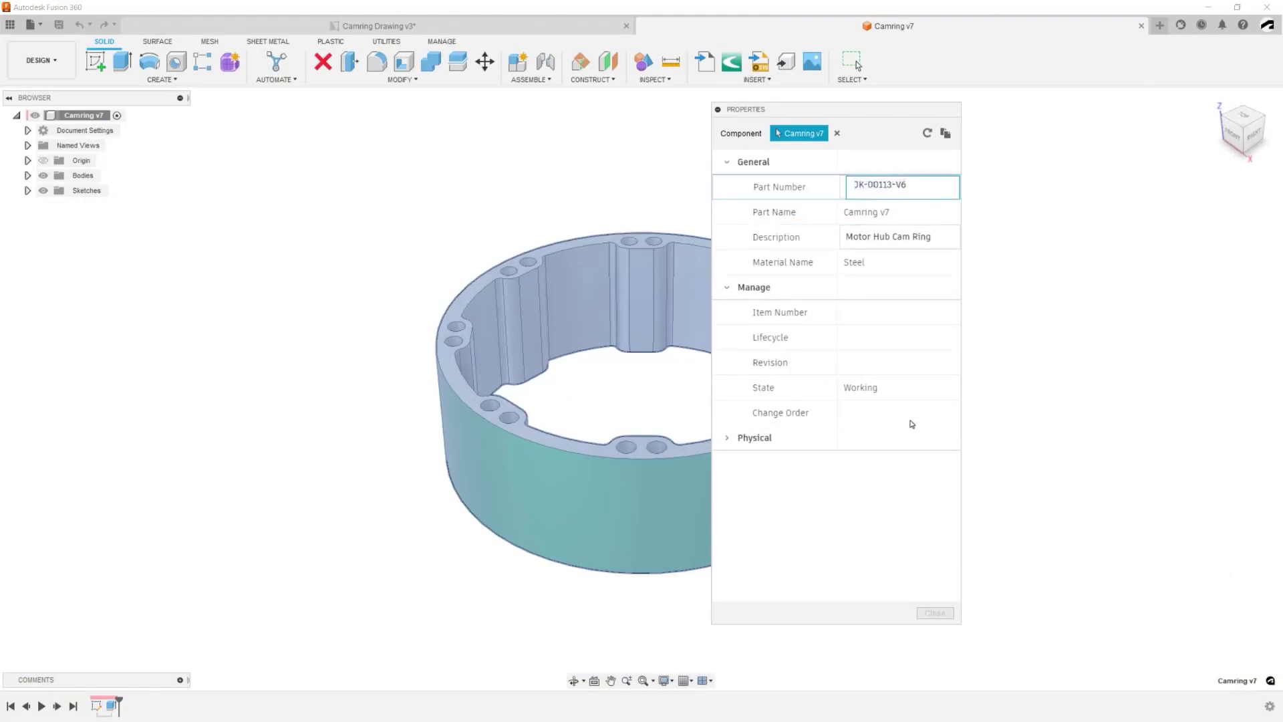
{"action": "left_click", "coordinate": [939, 611]}
Step: Save the Camring model and return to the Camring drawing
{"action": "key", "text": "ctrl+s"}
{"action": "left_click", "coordinate": [635, 396]}
{"action": "left_click", "coordinate": [428, 25]}
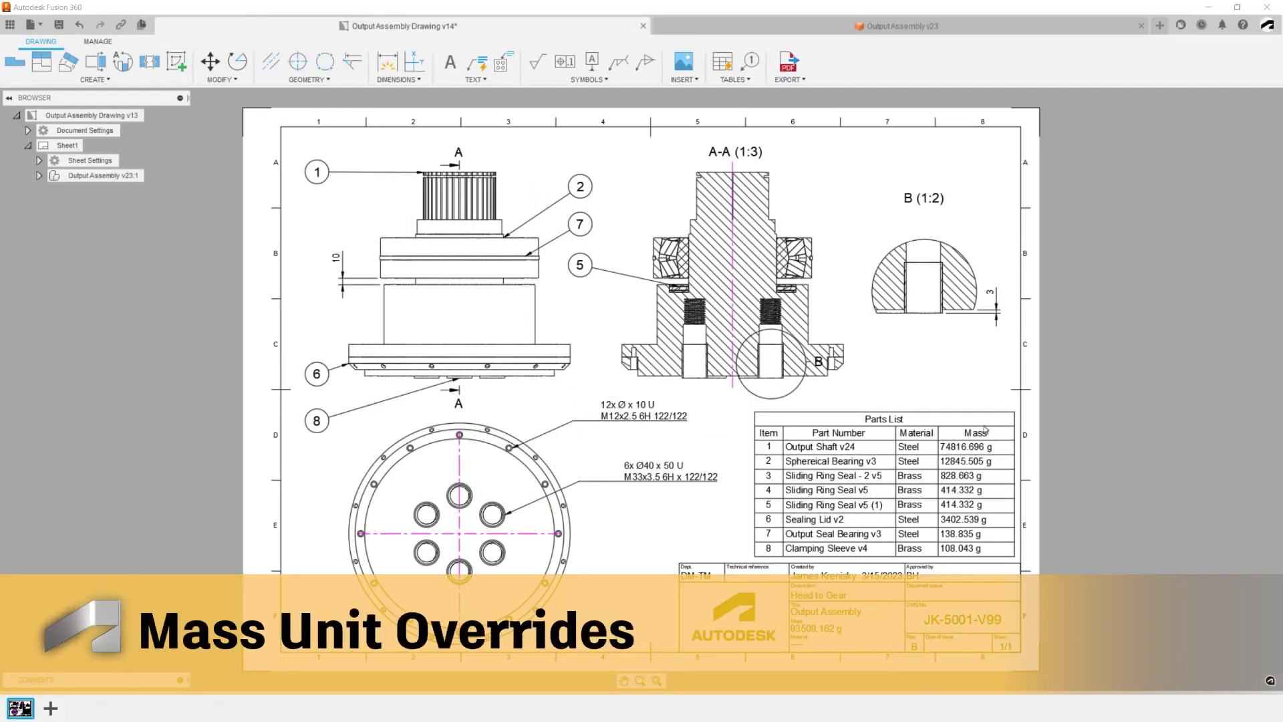
Step: Set the Parts List table's mass unit to kg and its mass precision to 0.1 in the Output Assembly drawing
{"action": "left_click", "coordinate": [985, 430]}
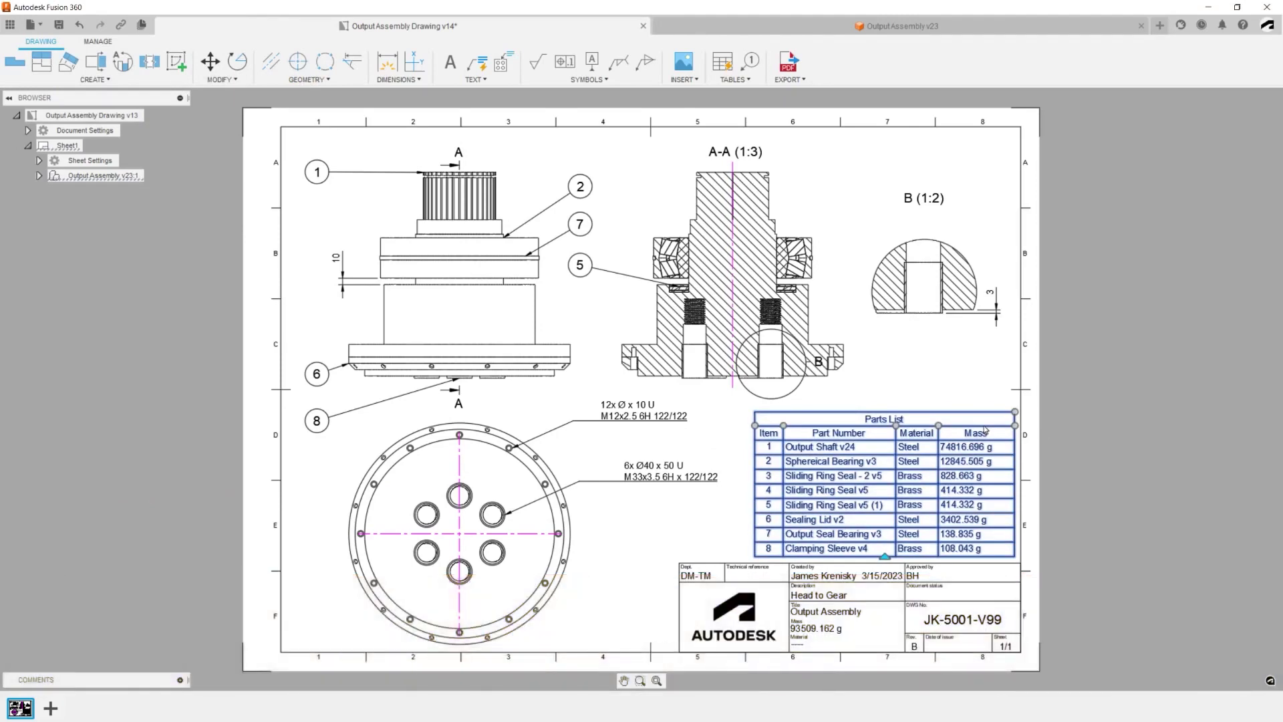
{"action": "double_click", "coordinate": [985, 430]}
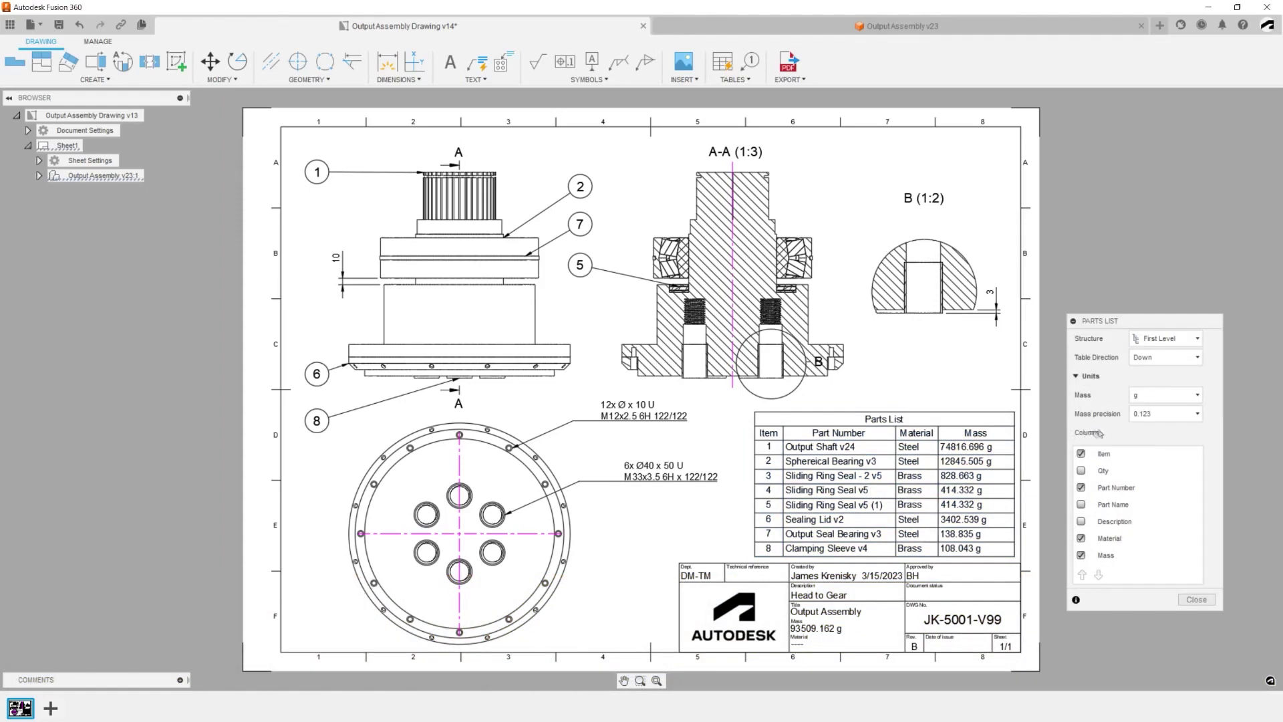
{"action": "left_click", "coordinate": [1151, 396]}
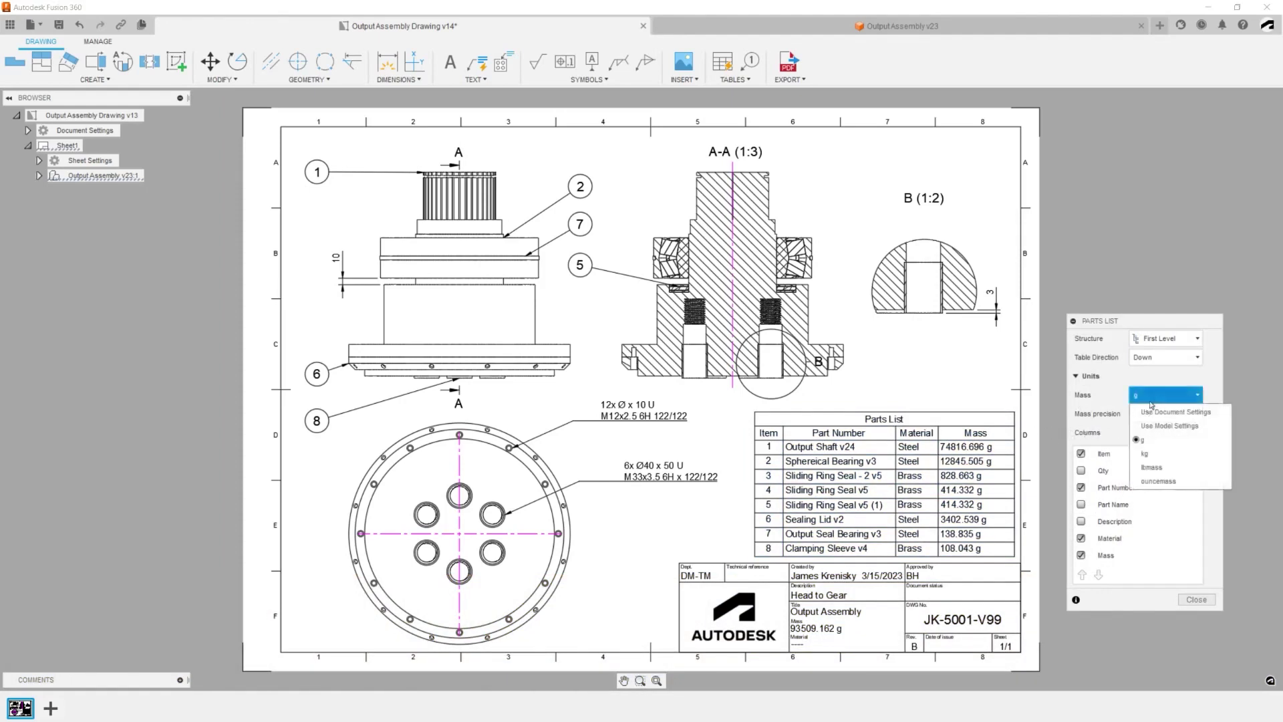
{"action": "left_click", "coordinate": [1149, 455]}
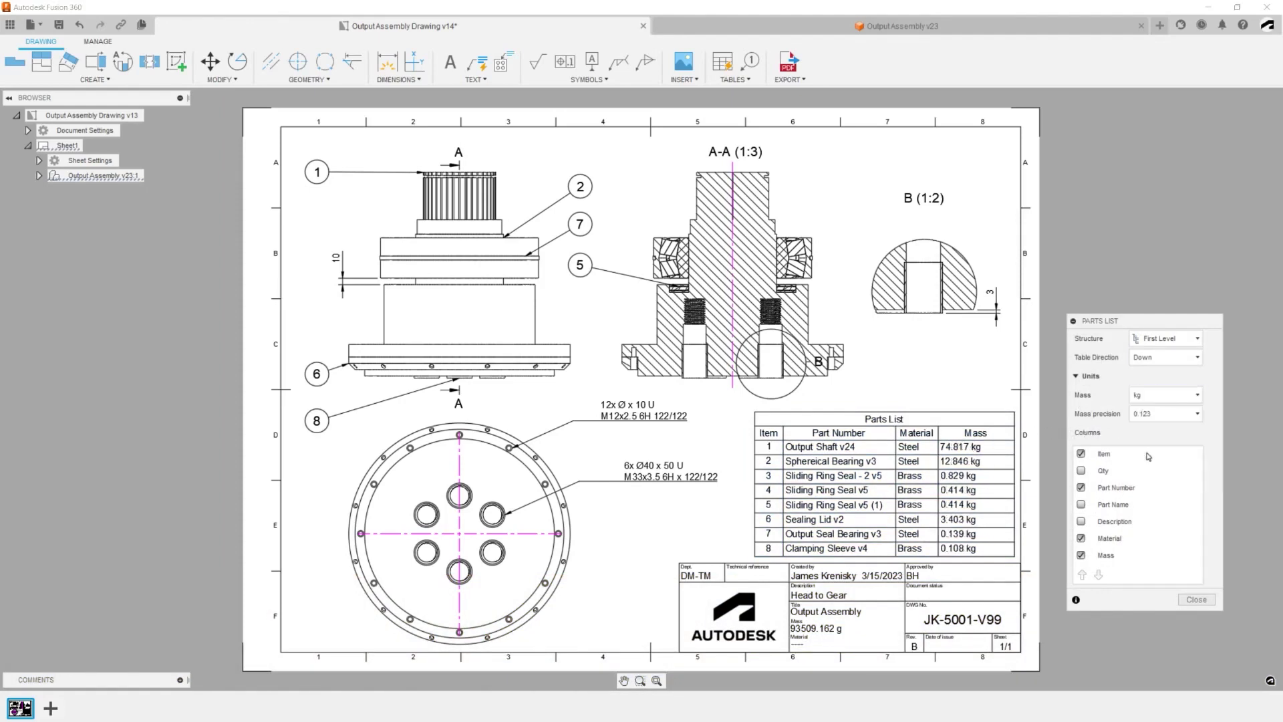
{"action": "left_click", "coordinate": [1148, 413]}
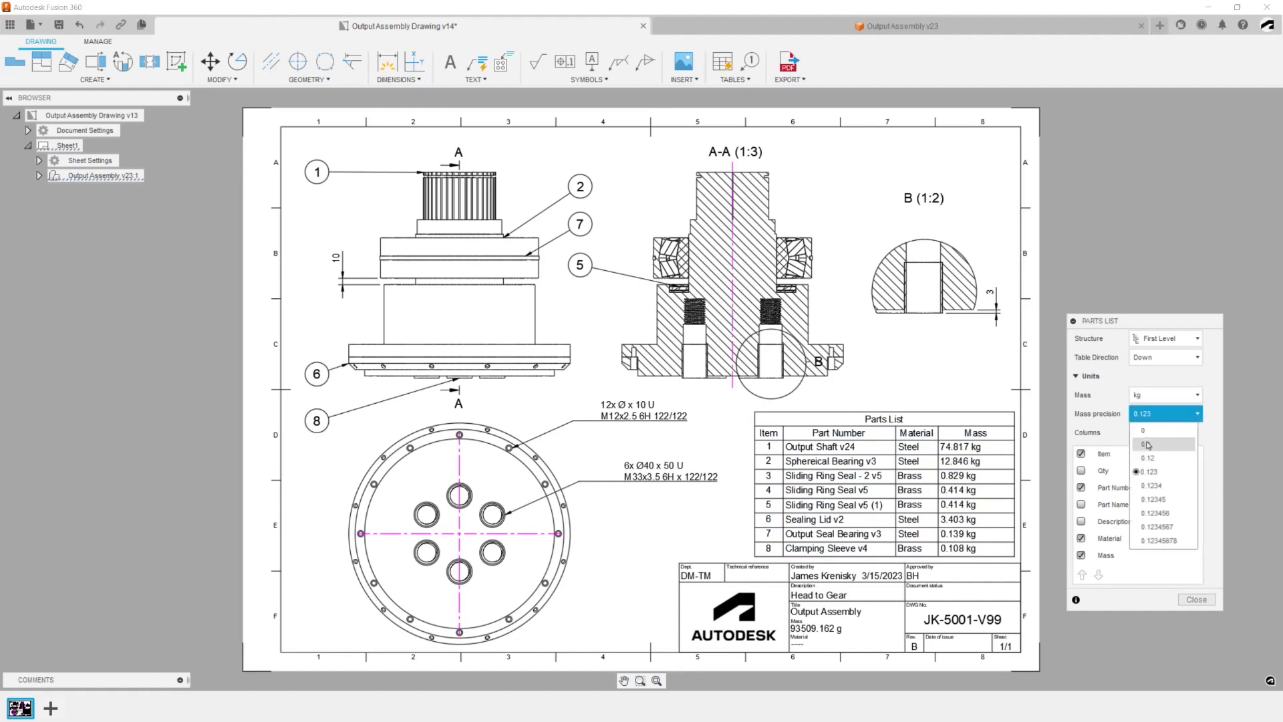
{"action": "left_click", "coordinate": [1148, 446]}
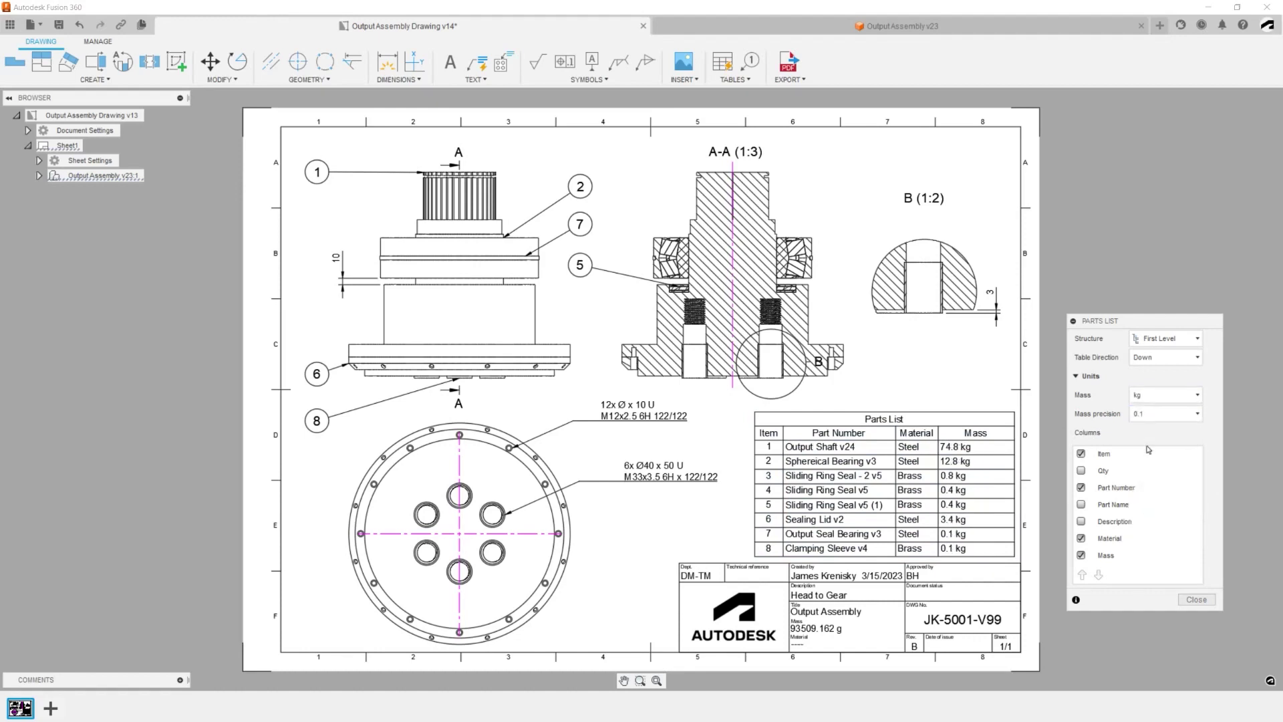
{"action": "left_click", "coordinate": [1196, 600]}
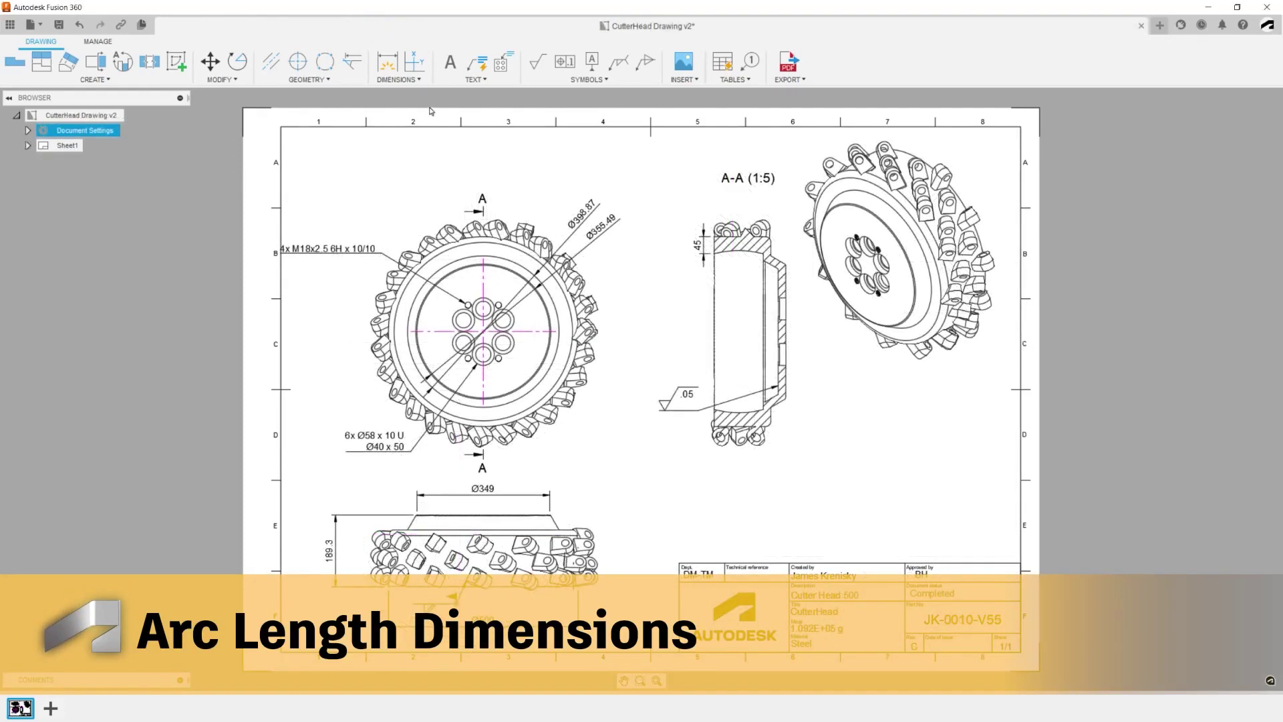
Step: Add an arc length dimension to the upper inner arc of section view A-A, placed just below the arc
{"action": "left_click", "coordinate": [413, 81]}
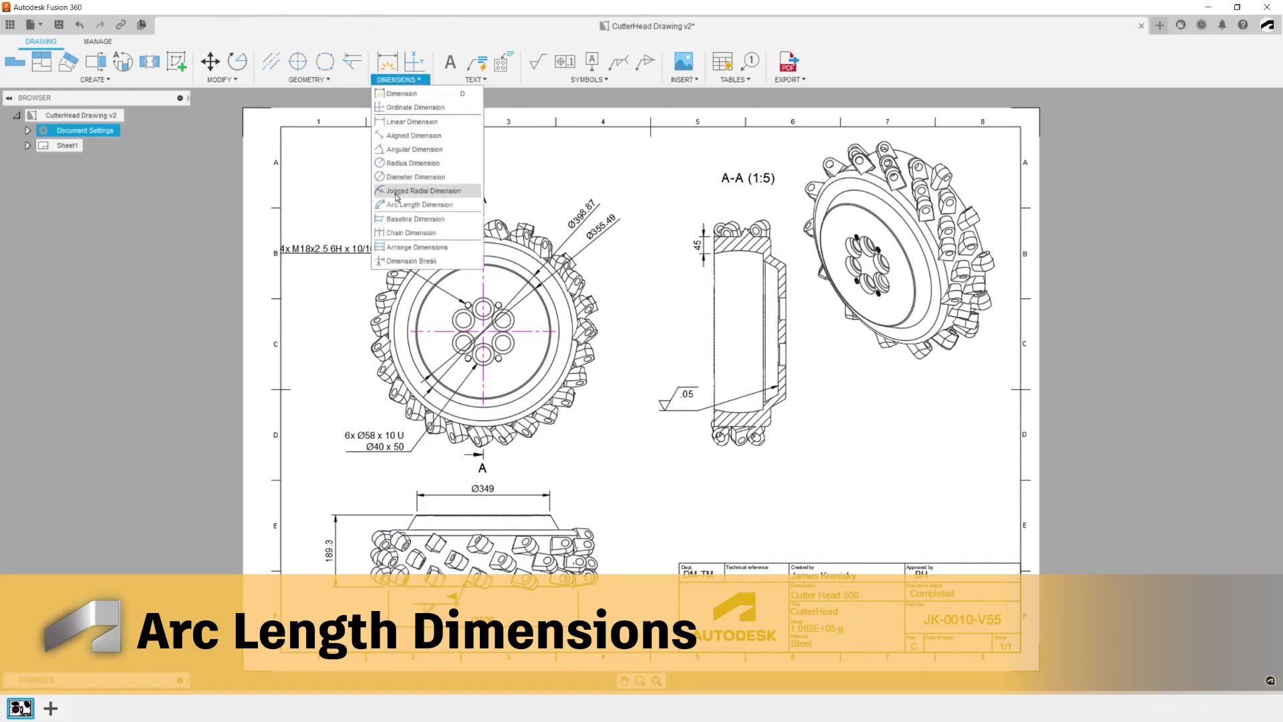
{"action": "left_click", "coordinate": [420, 205]}
{"action": "left_click", "coordinate": [738, 265]}
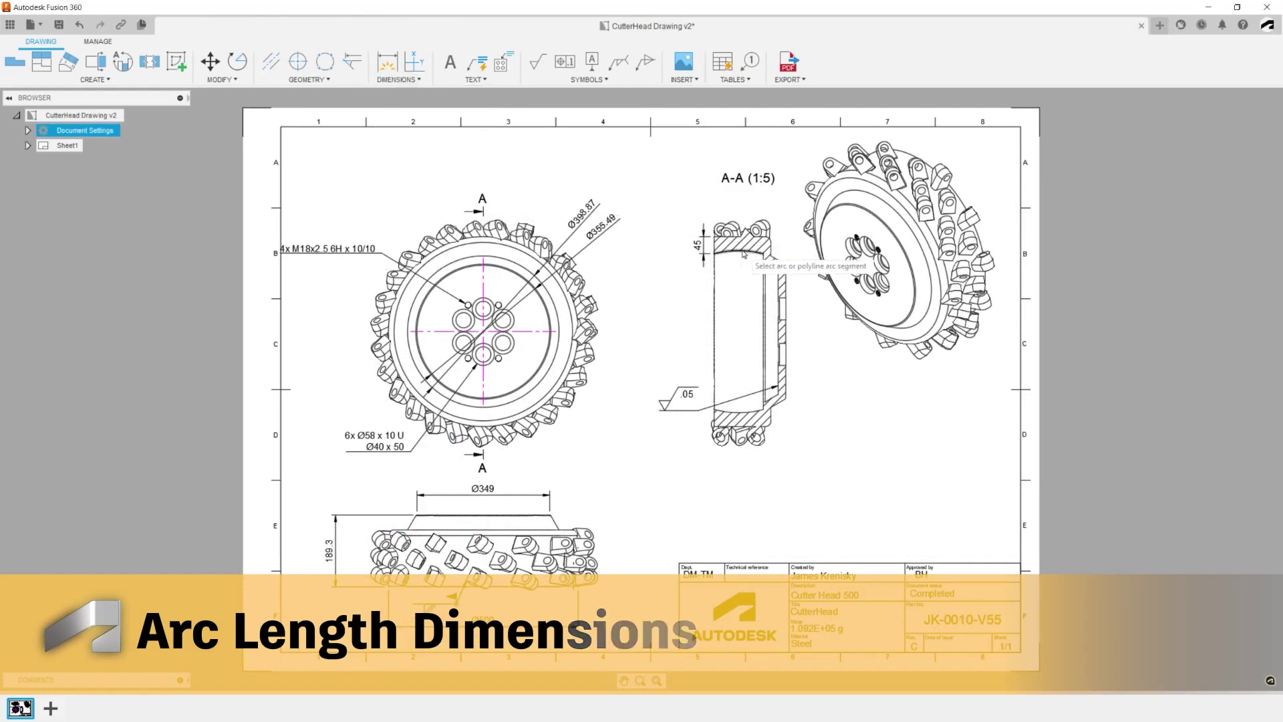
{"action": "left_click", "coordinate": [740, 277]}
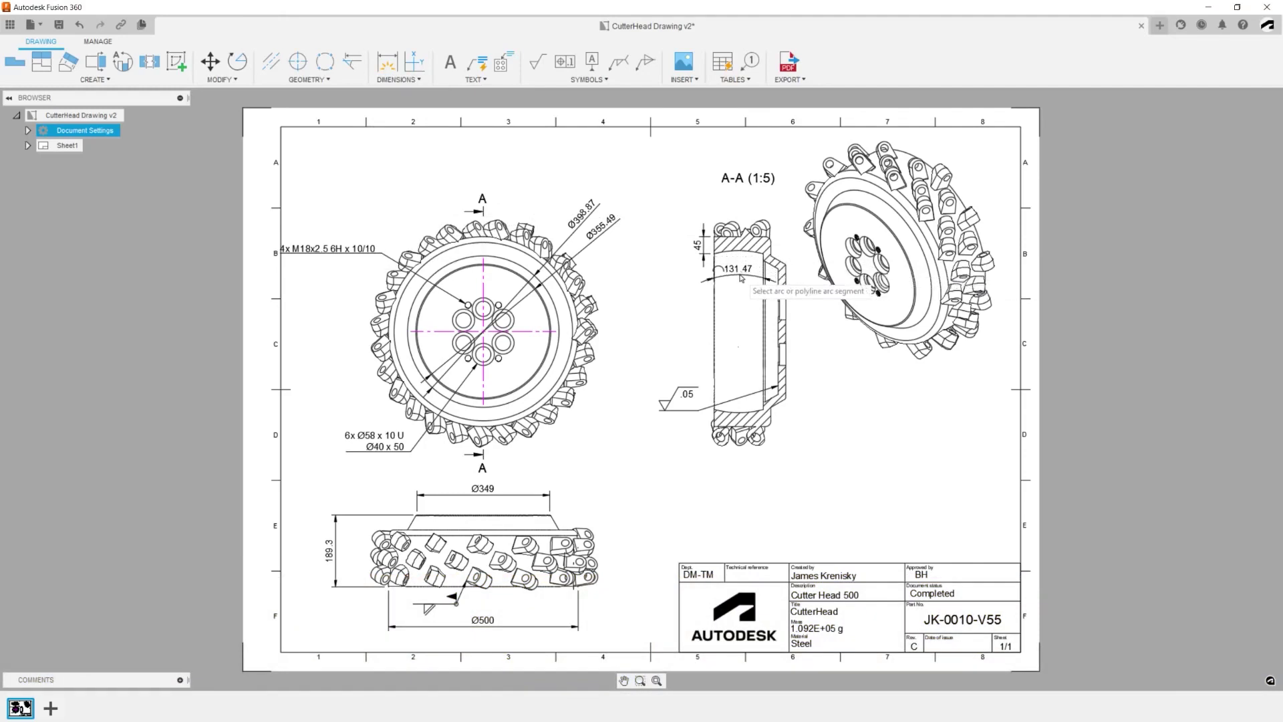
{"action": "key", "text": "Escape"}
Step: Move the arc length dimension's text outside section view A-A, to the left of the profile
{"action": "left_click", "coordinate": [728, 274]}
{"action": "left_click_drag", "start_coordinate": [738, 272], "coordinate": [685, 294]}
{"action": "left_click", "coordinate": [672, 326]}
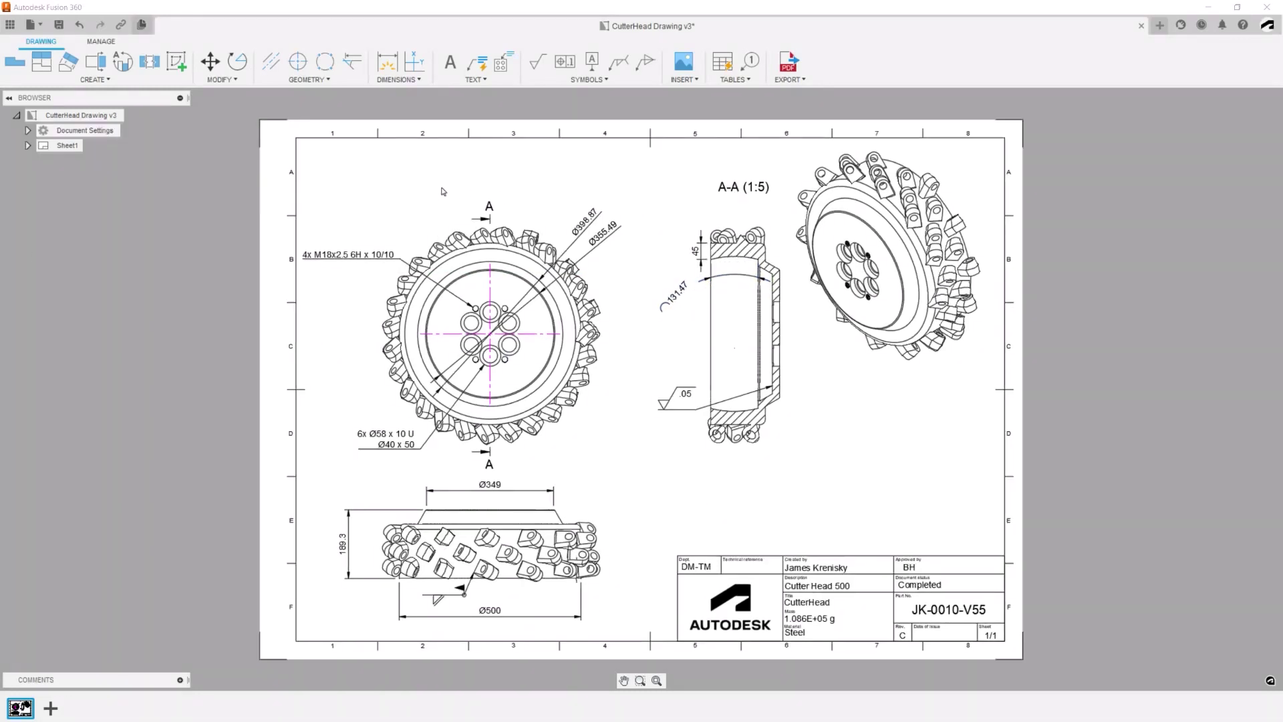
Step: Add a jogged radial dimension to the inner arc of section view A-A, placed left of the view
{"action": "left_click", "coordinate": [399, 79]}
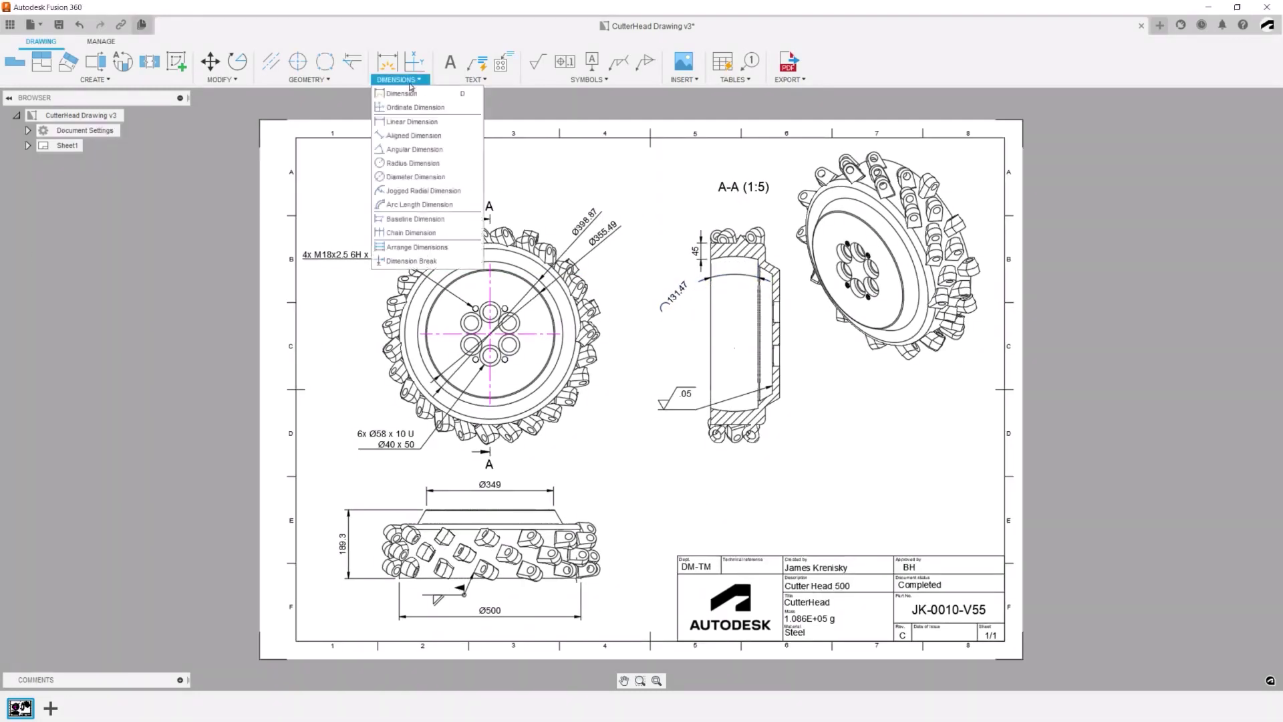
{"action": "left_click", "coordinate": [428, 194]}
{"action": "left_click", "coordinate": [689, 355]}
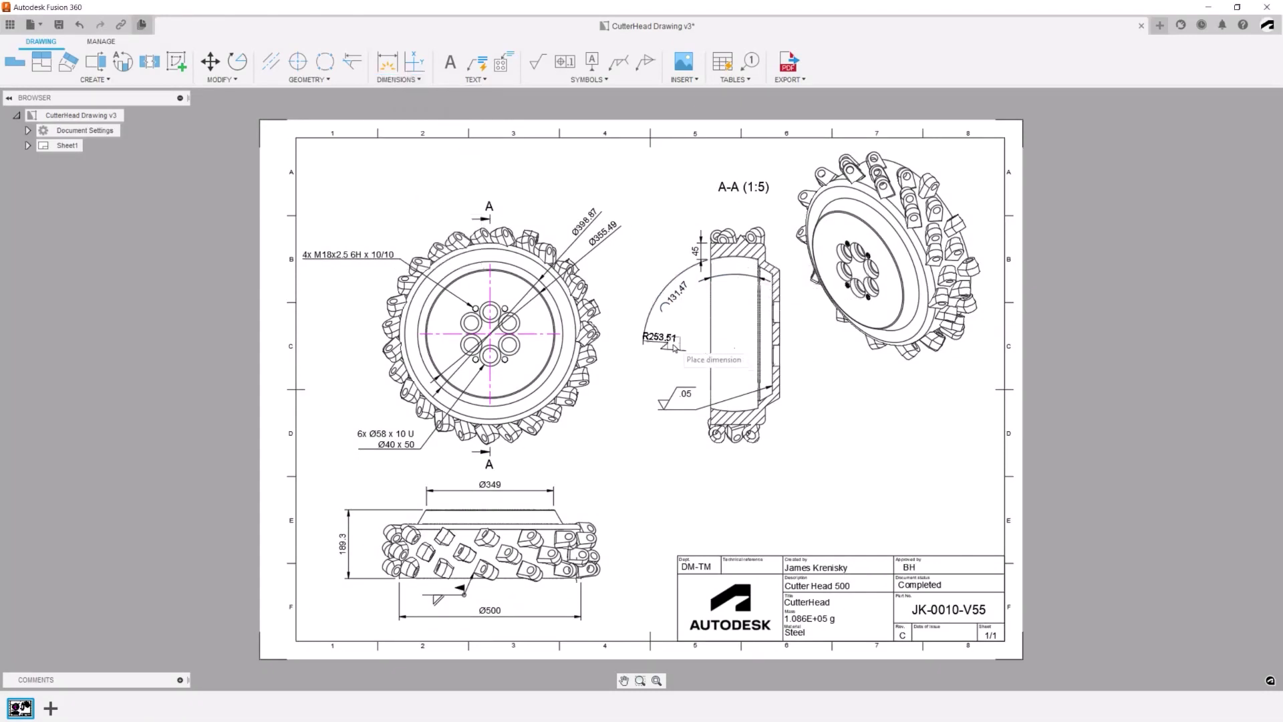
{"action": "left_click", "coordinate": [683, 345]}
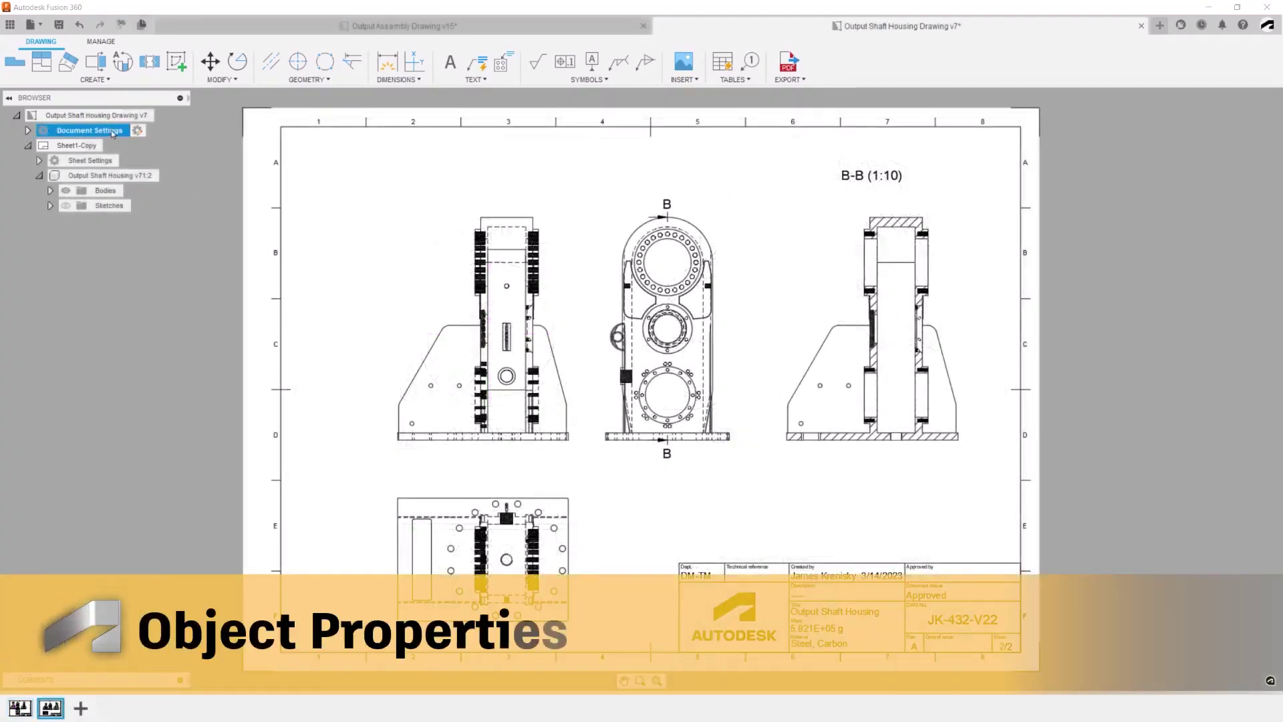
Step: Set the tangent edges colour to grey #ababab in the Output Shaft Housing drawing's document settings
{"action": "left_click", "coordinate": [143, 132]}
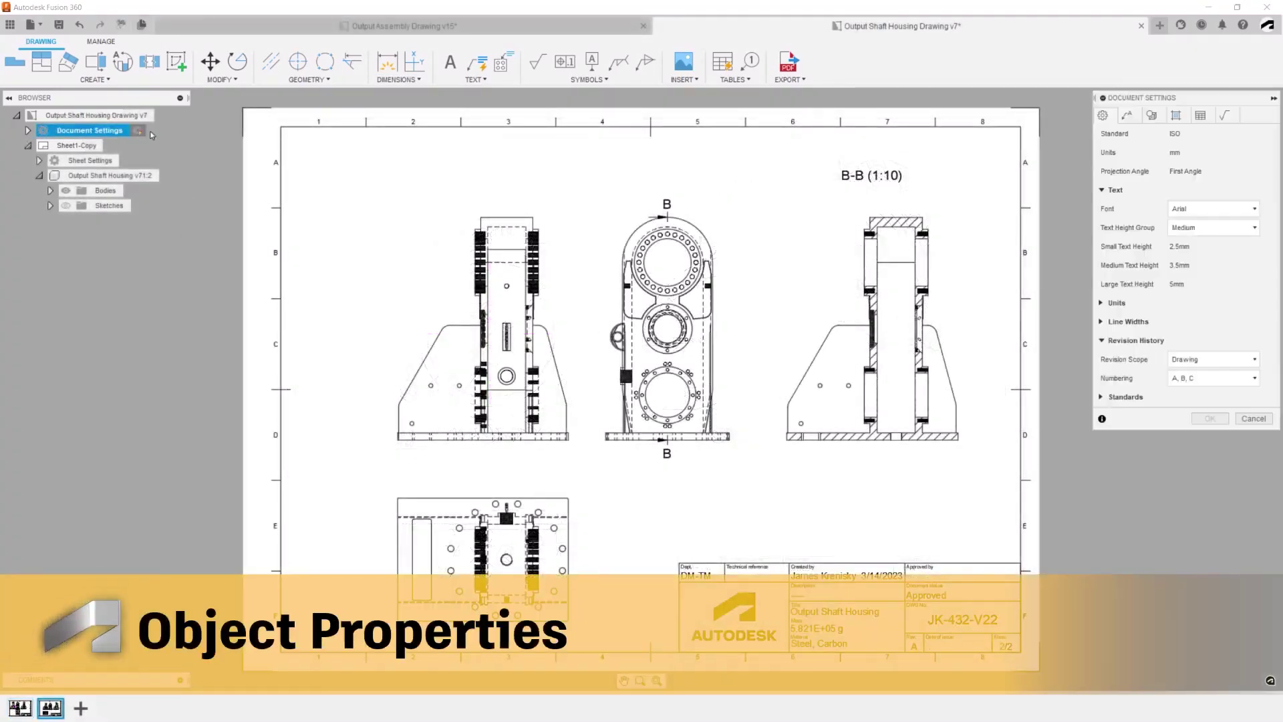
{"action": "left_click", "coordinate": [1126, 116]}
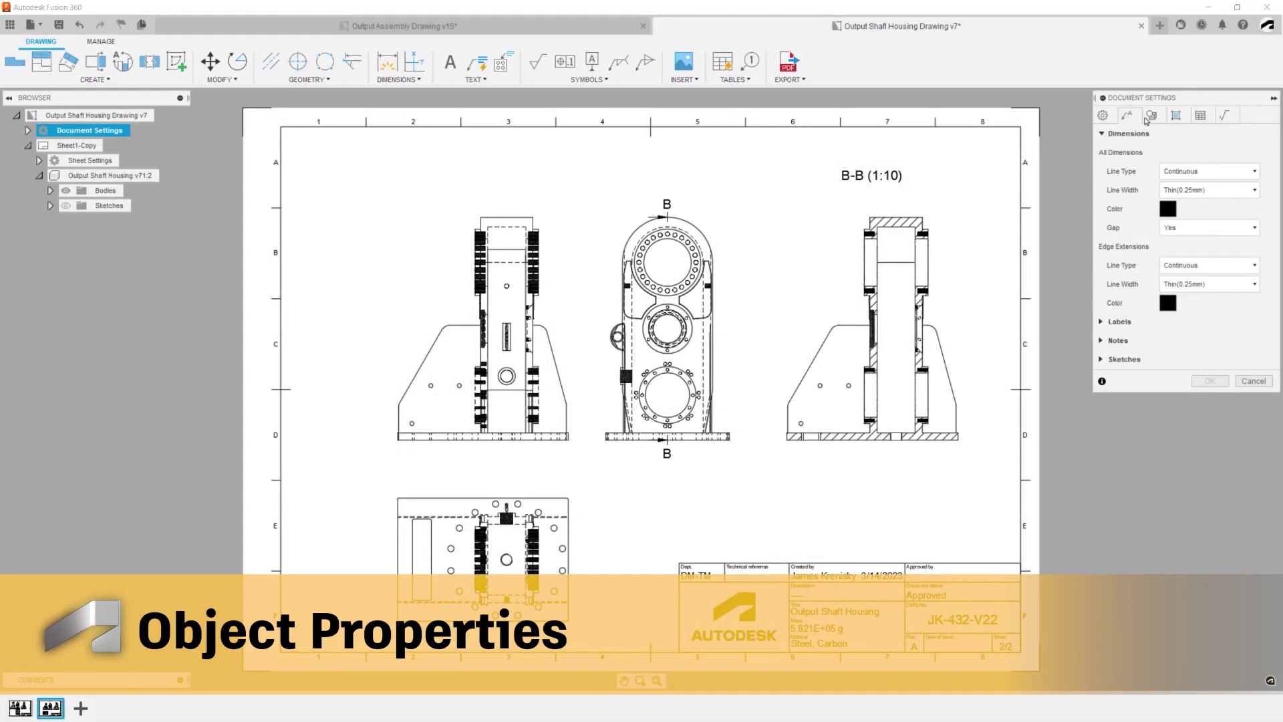
{"action": "left_click", "coordinate": [1152, 116]}
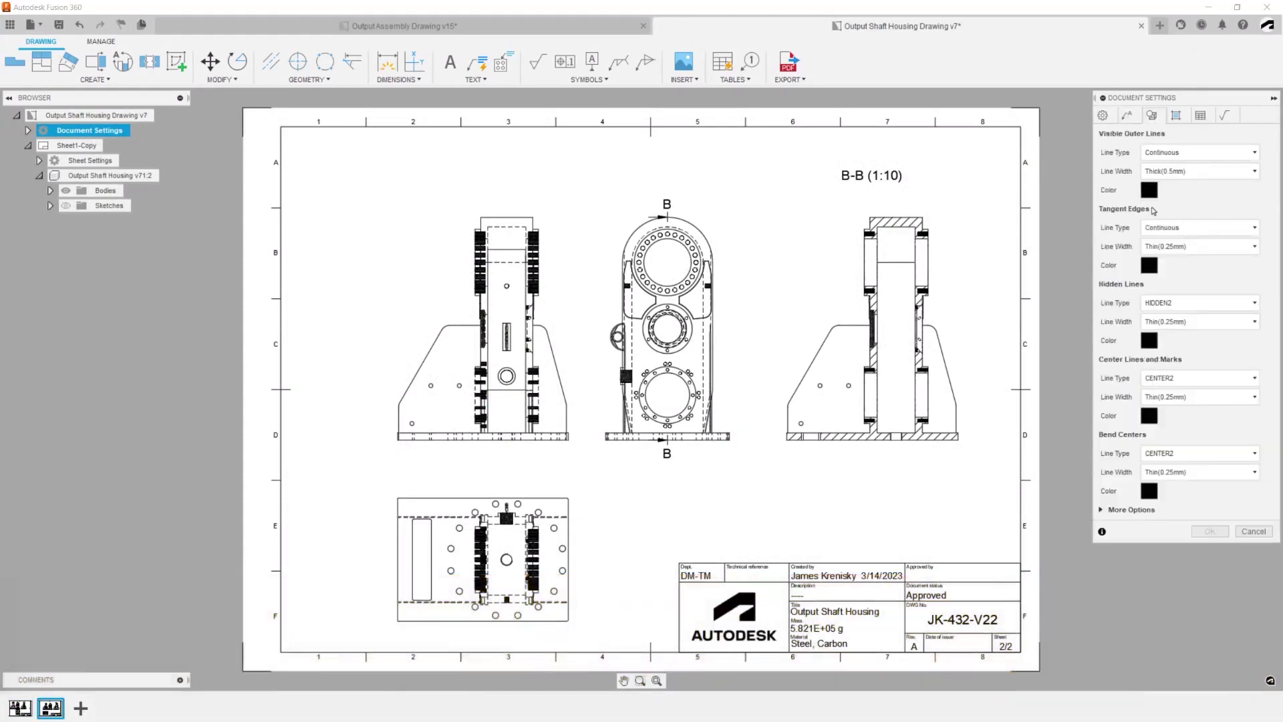
{"action": "left_click", "coordinate": [1149, 266]}
{"action": "left_click", "coordinate": [786, 307]}
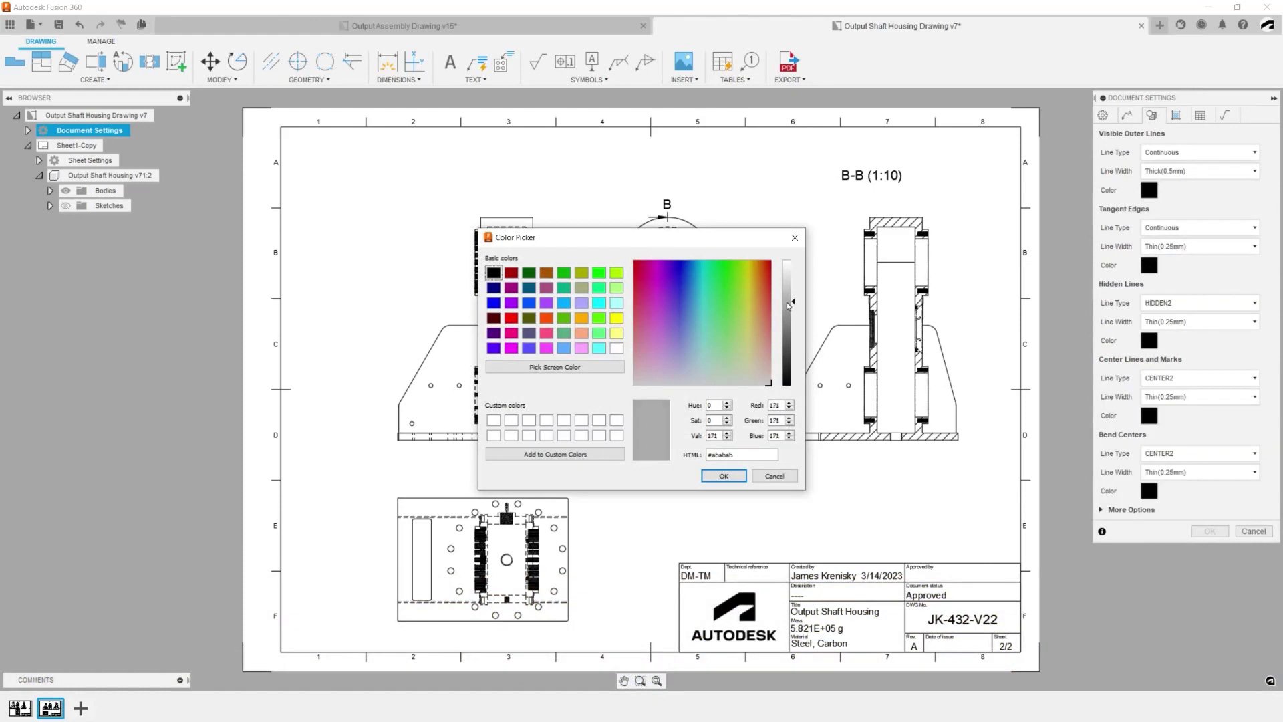
{"action": "left_click", "coordinate": [724, 475]}
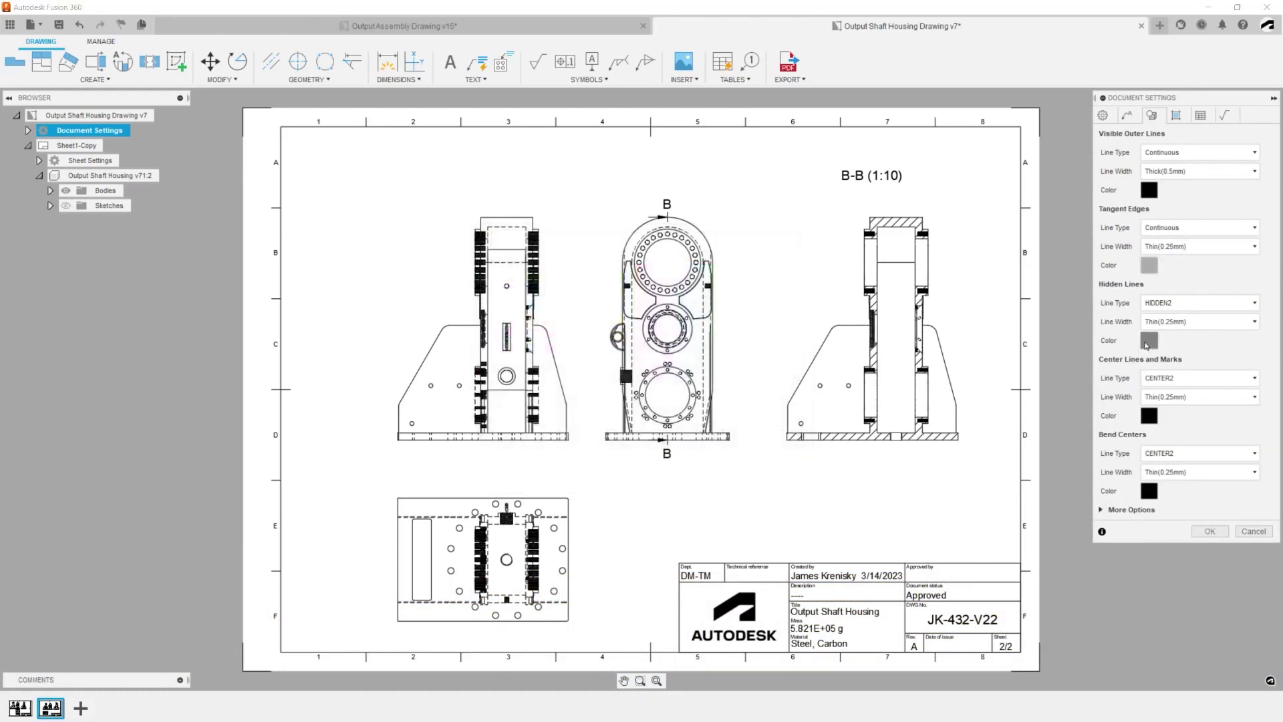
Step: Set the hidden lines colour to grey #acacac in the document settings
{"action": "left_click", "coordinate": [1146, 342]}
{"action": "left_click", "coordinate": [788, 310]}
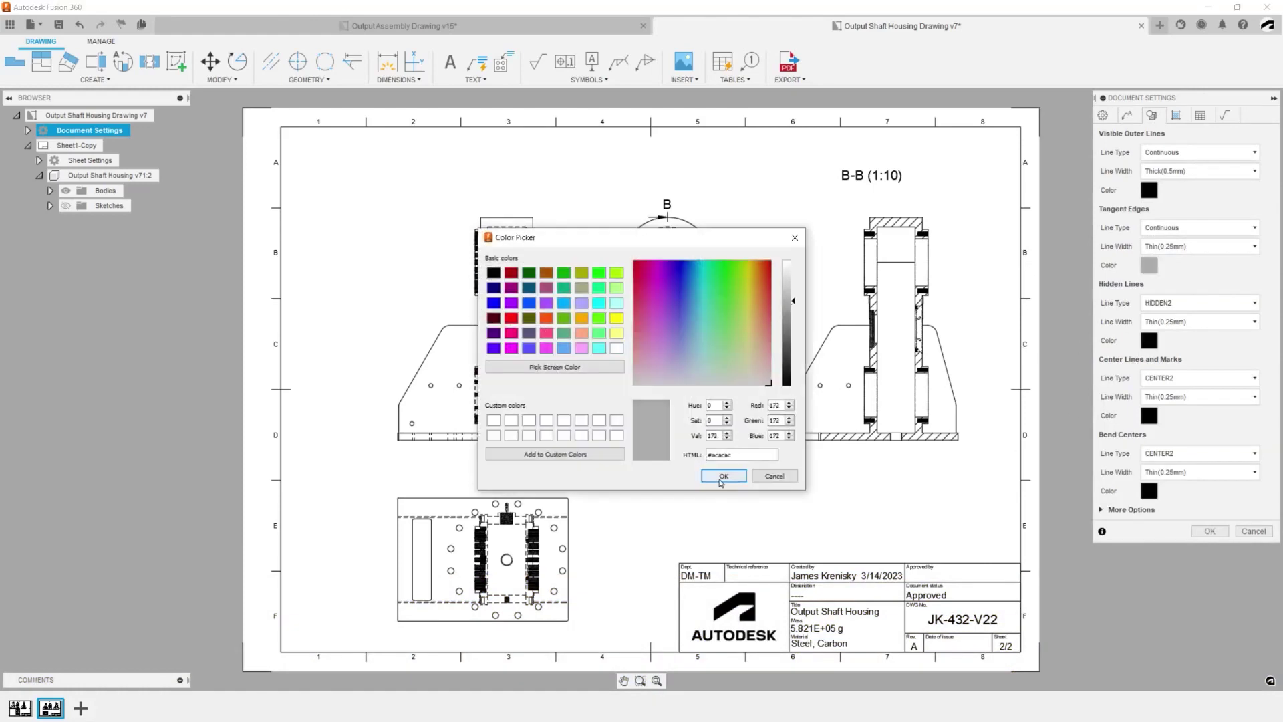
{"action": "left_click", "coordinate": [723, 476]}
Step: Set the colour of center lines and marks to magenta #ff00ff in the document settings
{"action": "left_click", "coordinate": [1149, 416]}
{"action": "left_click", "coordinate": [511, 347]}
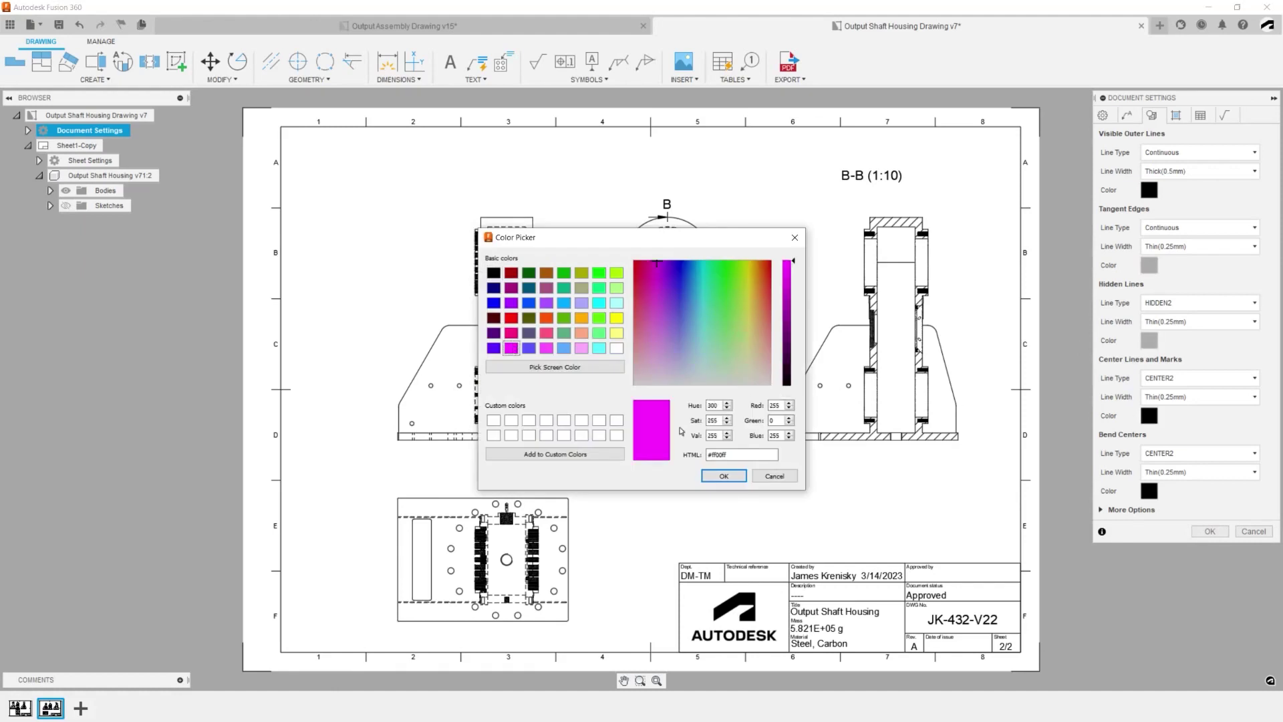
{"action": "left_click", "coordinate": [724, 476]}
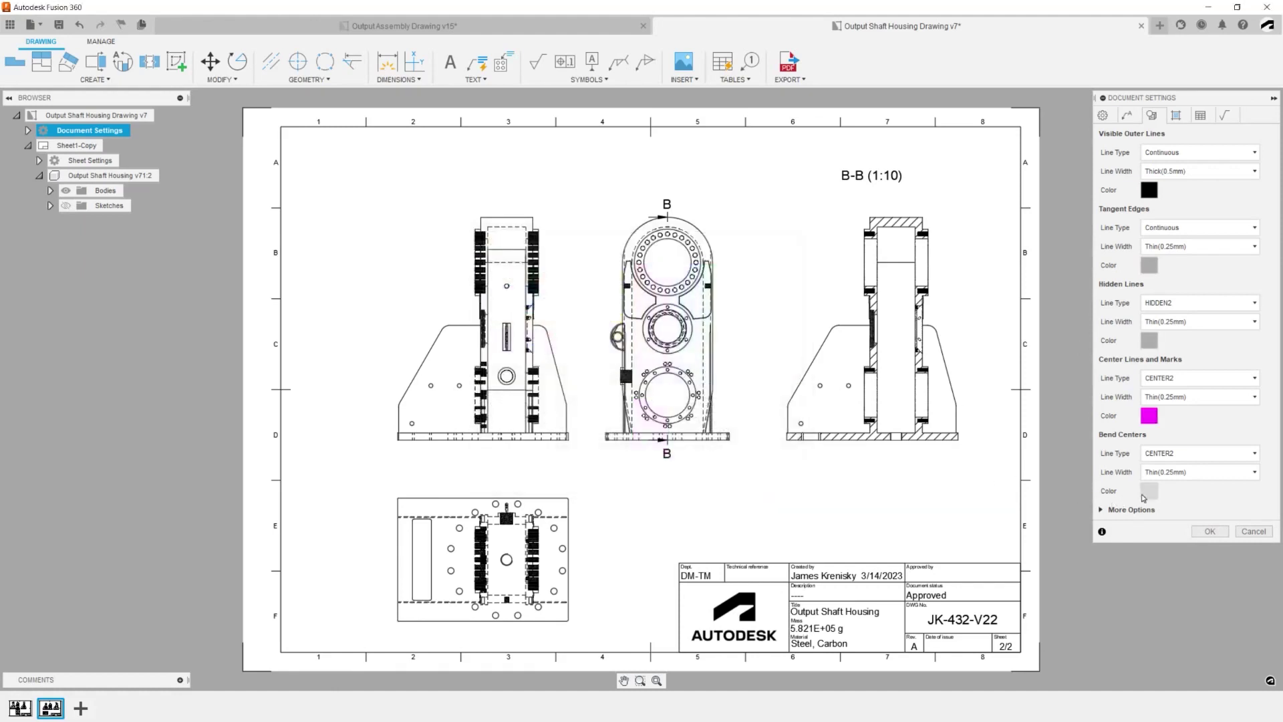
Step: Set the hatch line width to Medium (0.35mm) and its colour to magenta #ff00ff, and apply the document settings
{"action": "left_click", "coordinate": [1176, 115]}
{"action": "left_click", "coordinate": [1175, 152]}
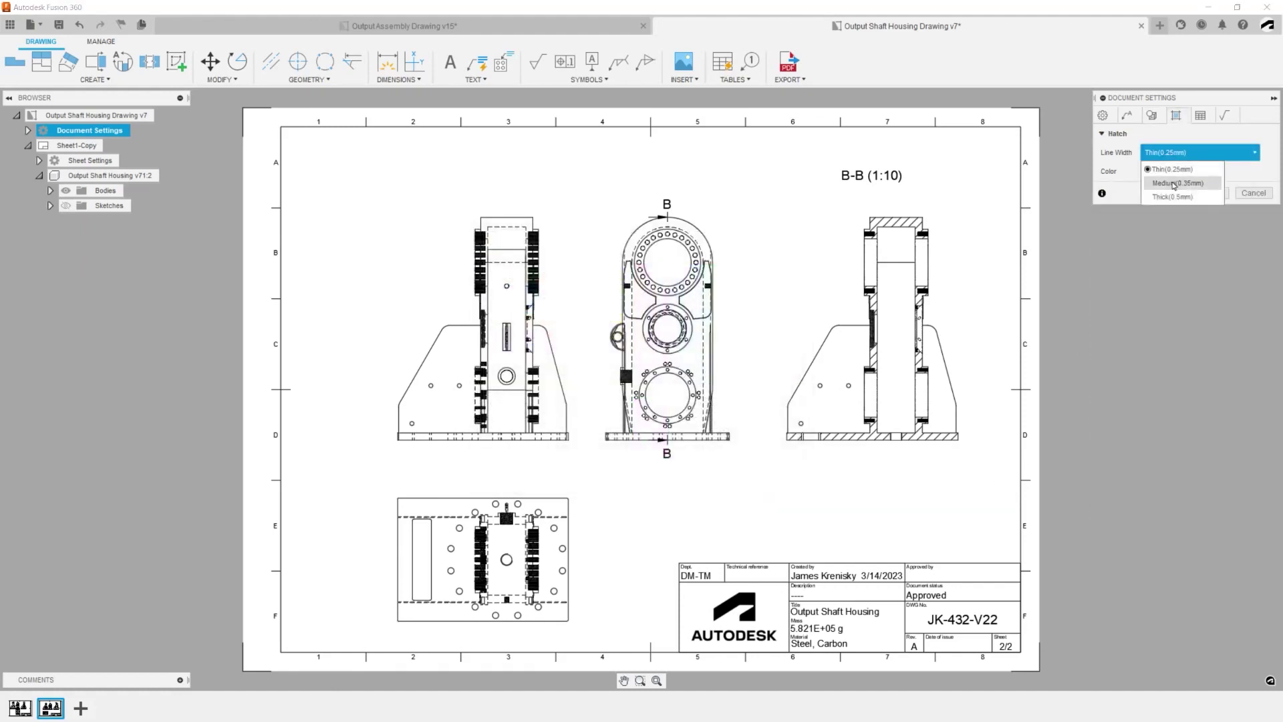
{"action": "left_click", "coordinate": [1174, 183]}
{"action": "left_click", "coordinate": [1149, 171]}
{"action": "left_click", "coordinate": [510, 348]}
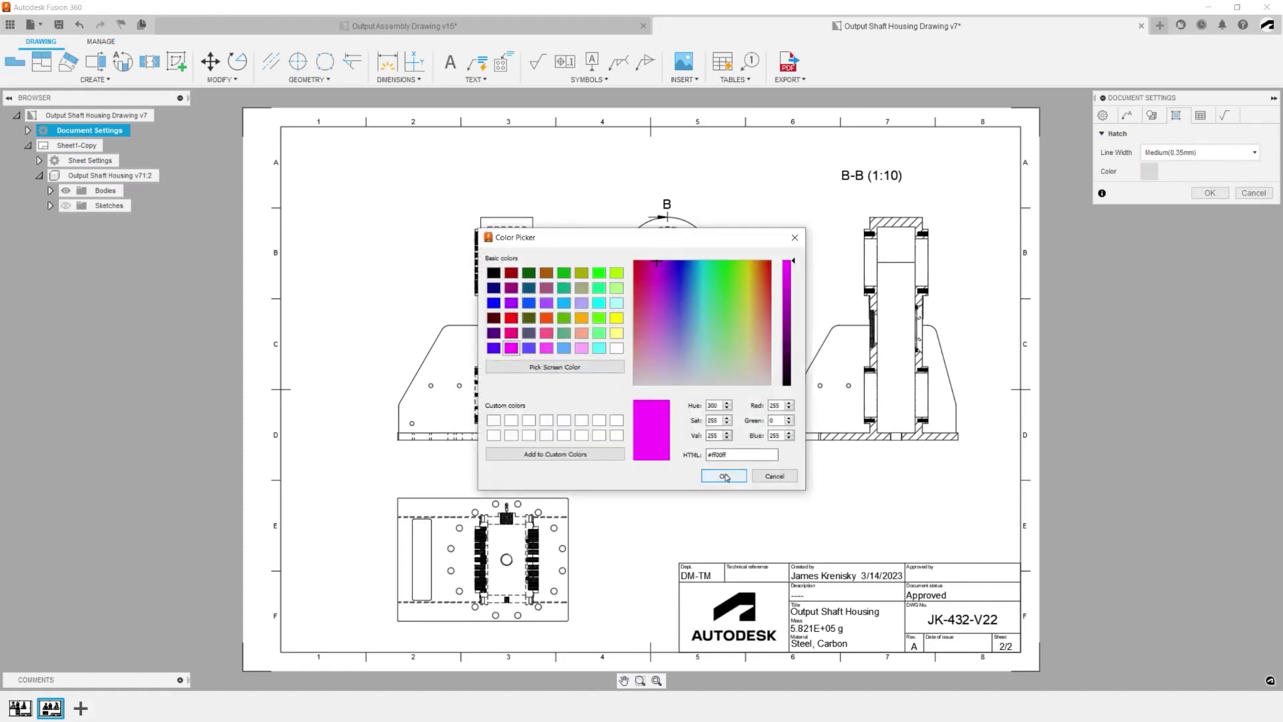
{"action": "left_click", "coordinate": [723, 476]}
{"action": "left_click", "coordinate": [1209, 193]}
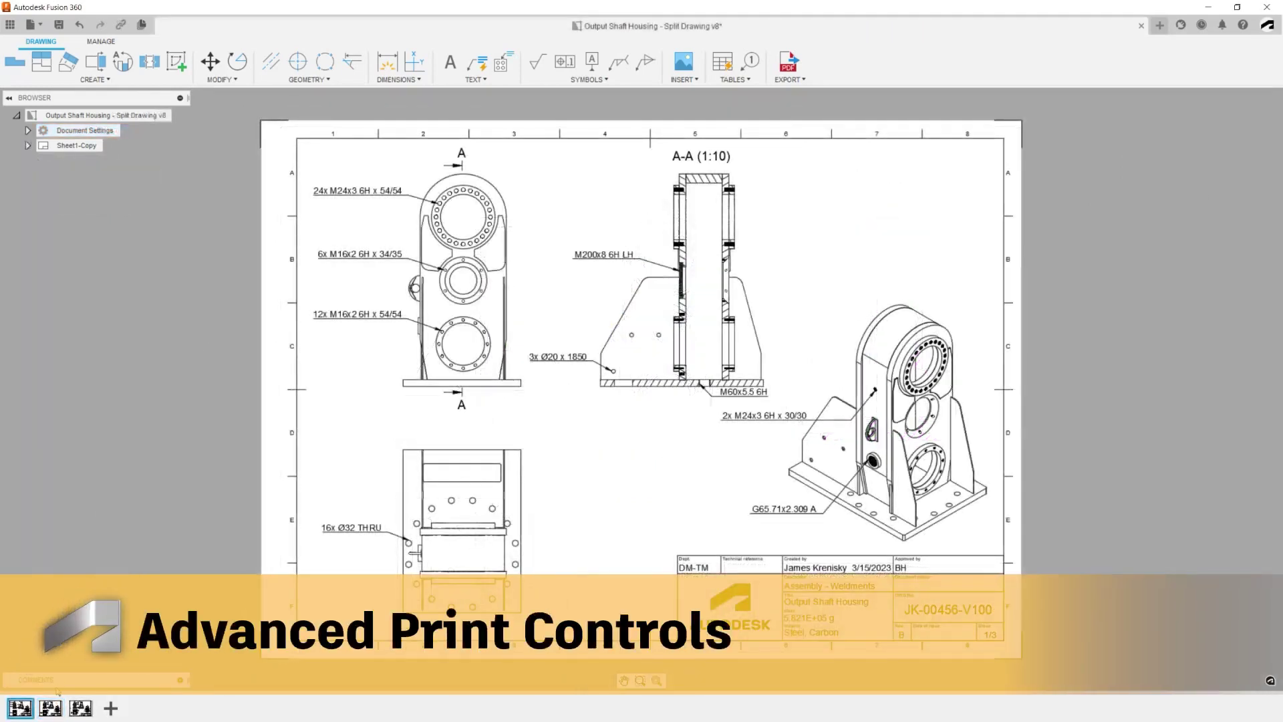
Step: Open the print setup for sheets 1 and 2 of the Split Drawing and choose Snagit 2023 as the printer
{"action": "right_click", "coordinate": [52, 707]}
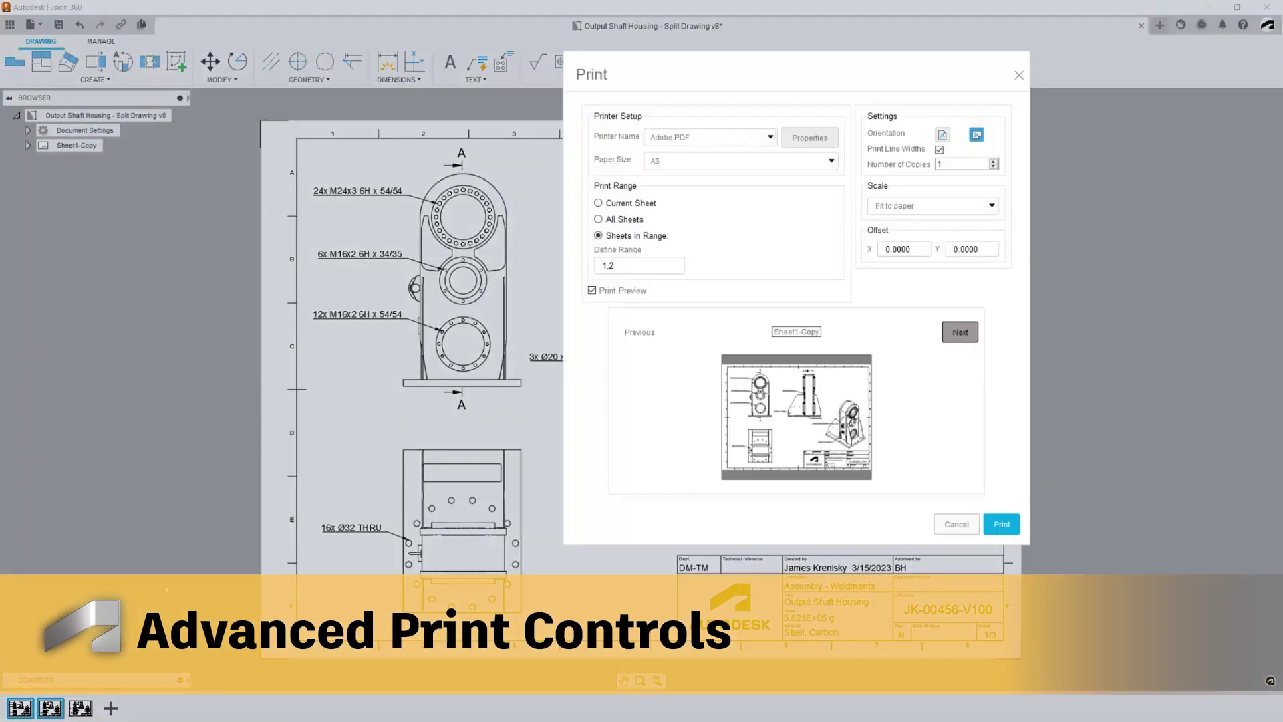
{"action": "left_click", "coordinate": [660, 158]}
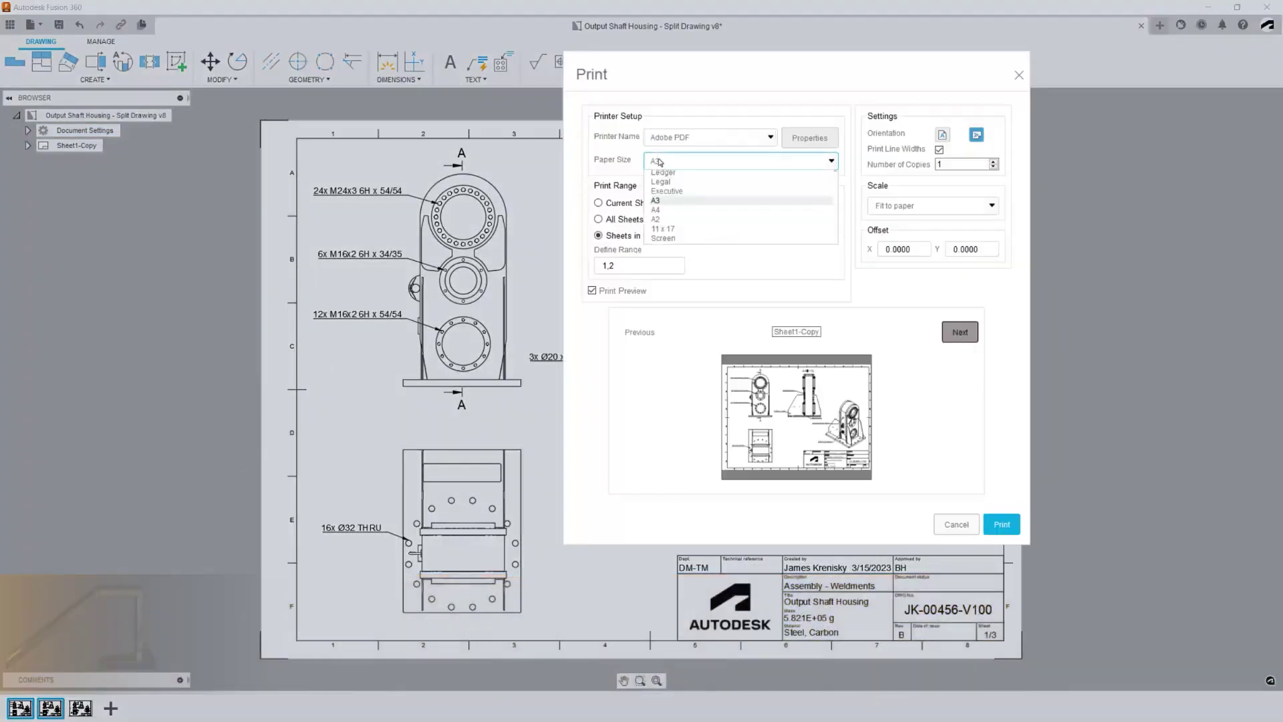
{"action": "left_click", "coordinate": [662, 171]}
{"action": "left_click", "coordinate": [692, 139]}
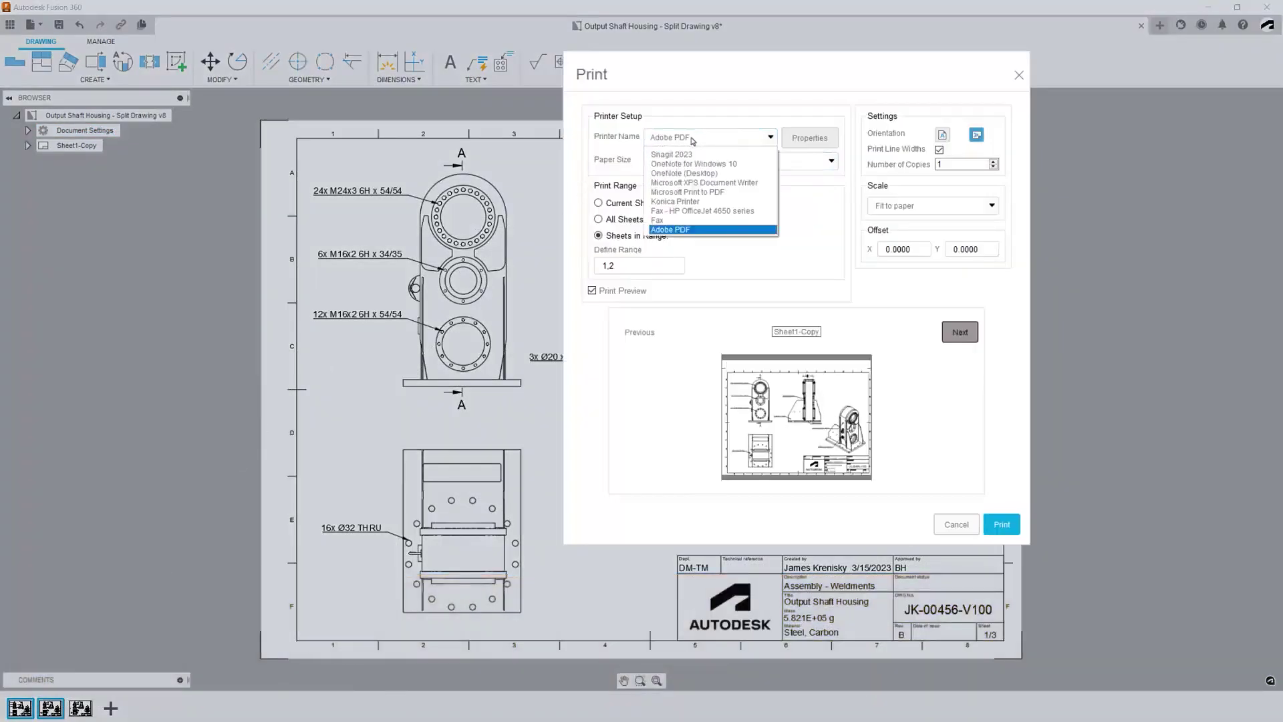
{"action": "left_click", "coordinate": [719, 155]}
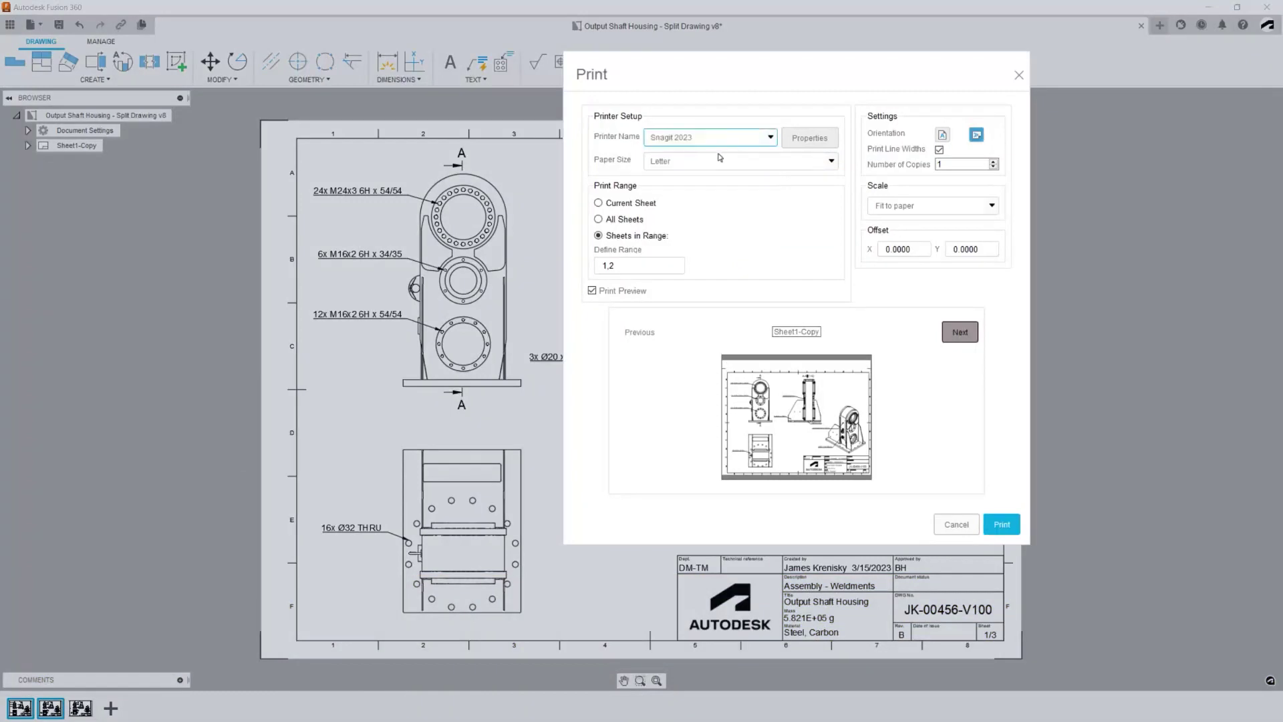
Step: Set the print scale to 1:1.75 and print the selected sheets
{"action": "left_click", "coordinate": [918, 206]}
{"action": "type", "text": "1:1.75"}
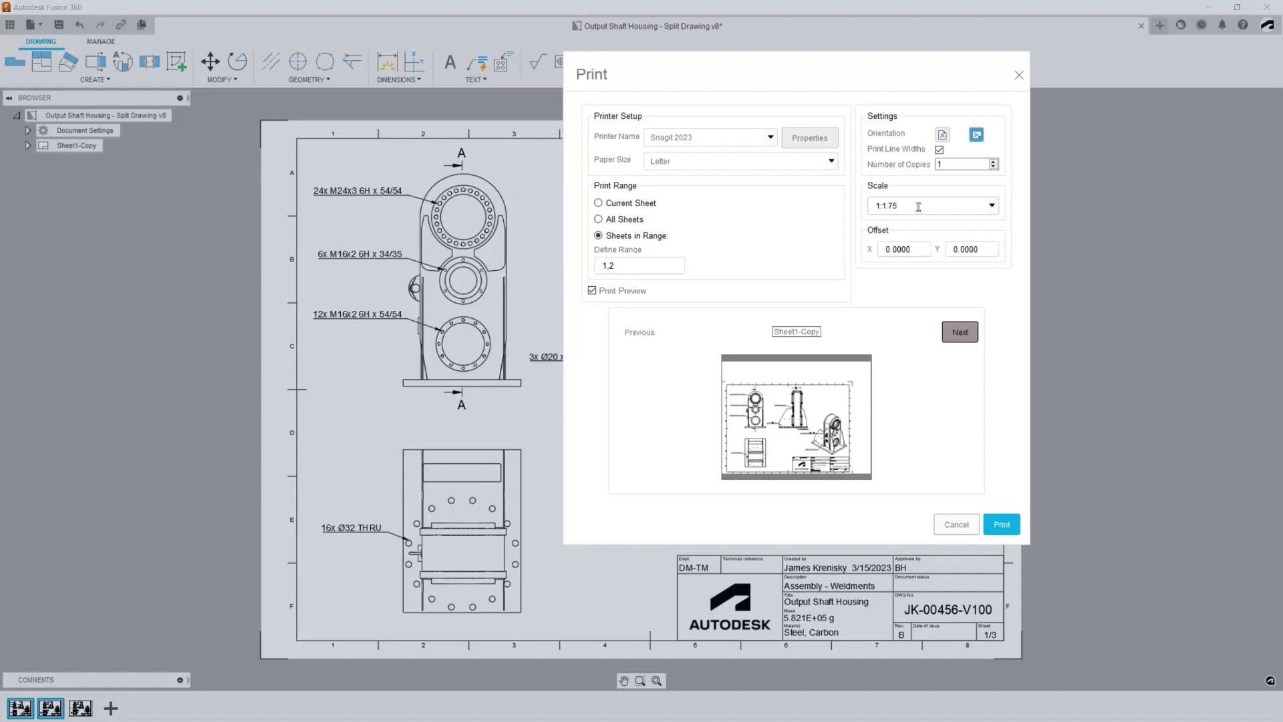
{"action": "left_click", "coordinate": [1001, 524]}
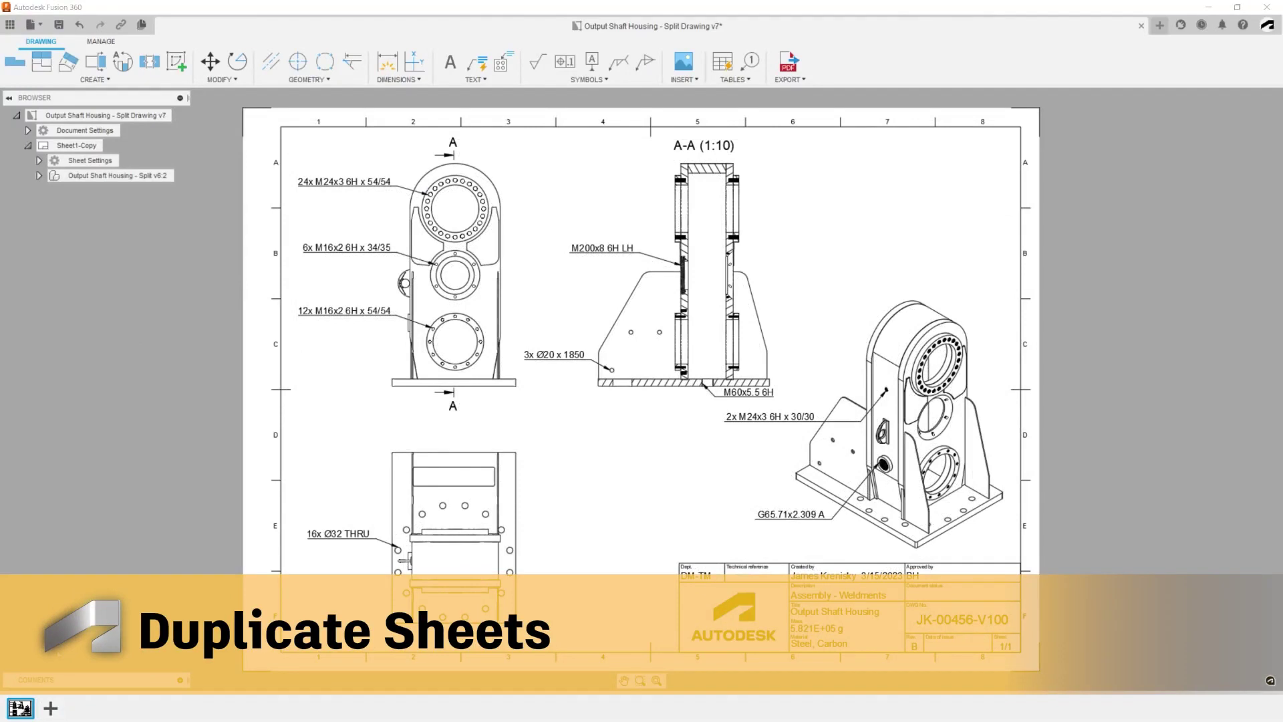
Step: Duplicate the existing sheet of the Output Shaft Housing split drawing
{"action": "right_click", "coordinate": [20, 708]}
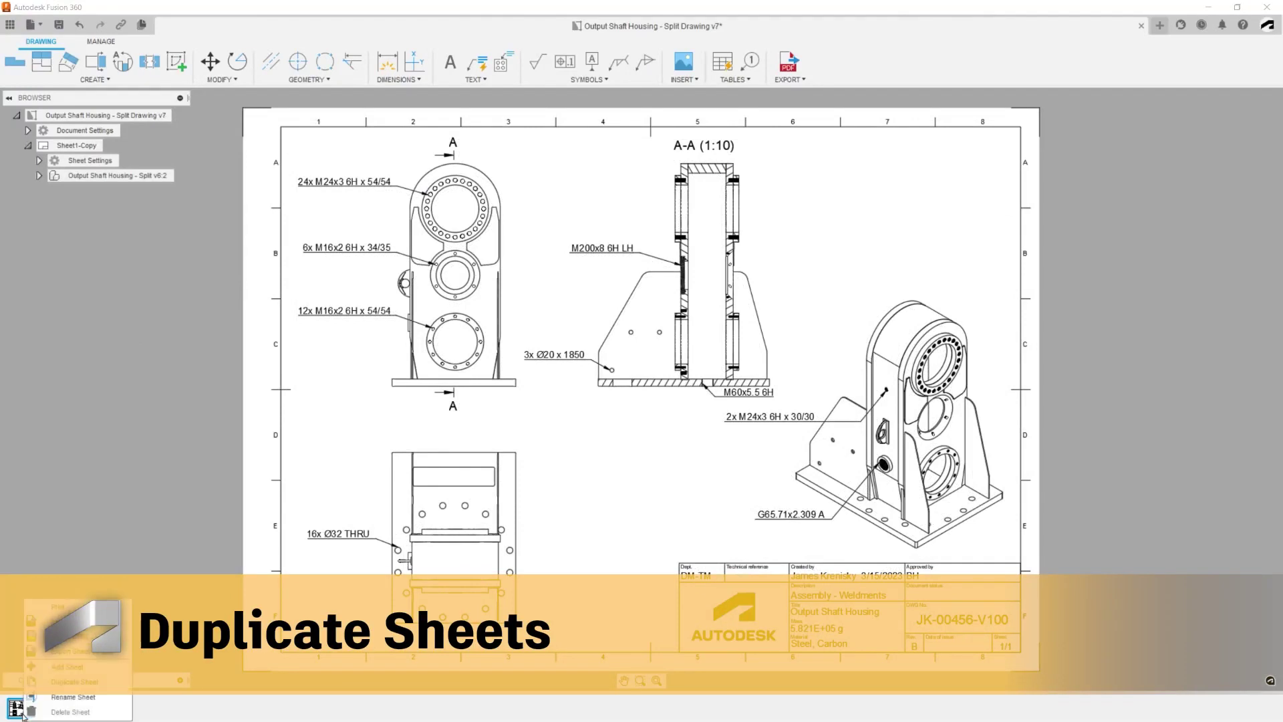
{"action": "left_click", "coordinate": [48, 681]}
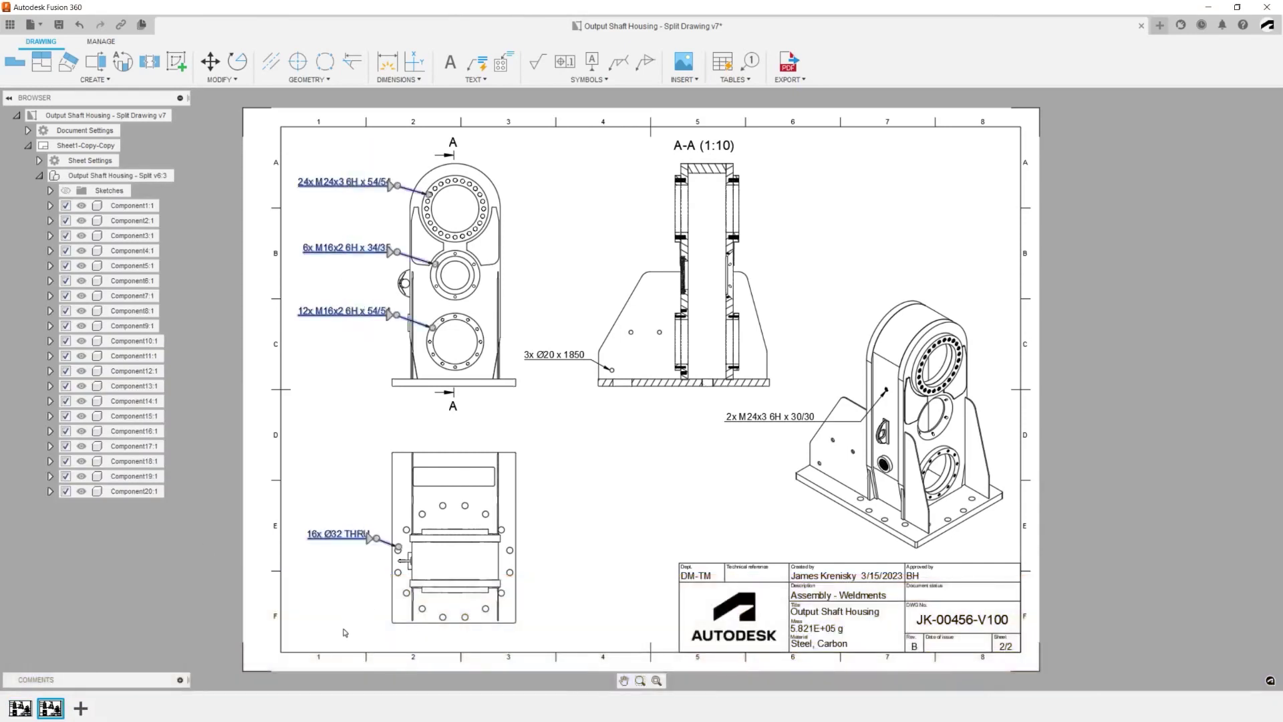
Step: Add a field weld symbol with a value of 2, attached to the upper-right vertical edge of the plan view
{"action": "left_click", "coordinate": [619, 61]}
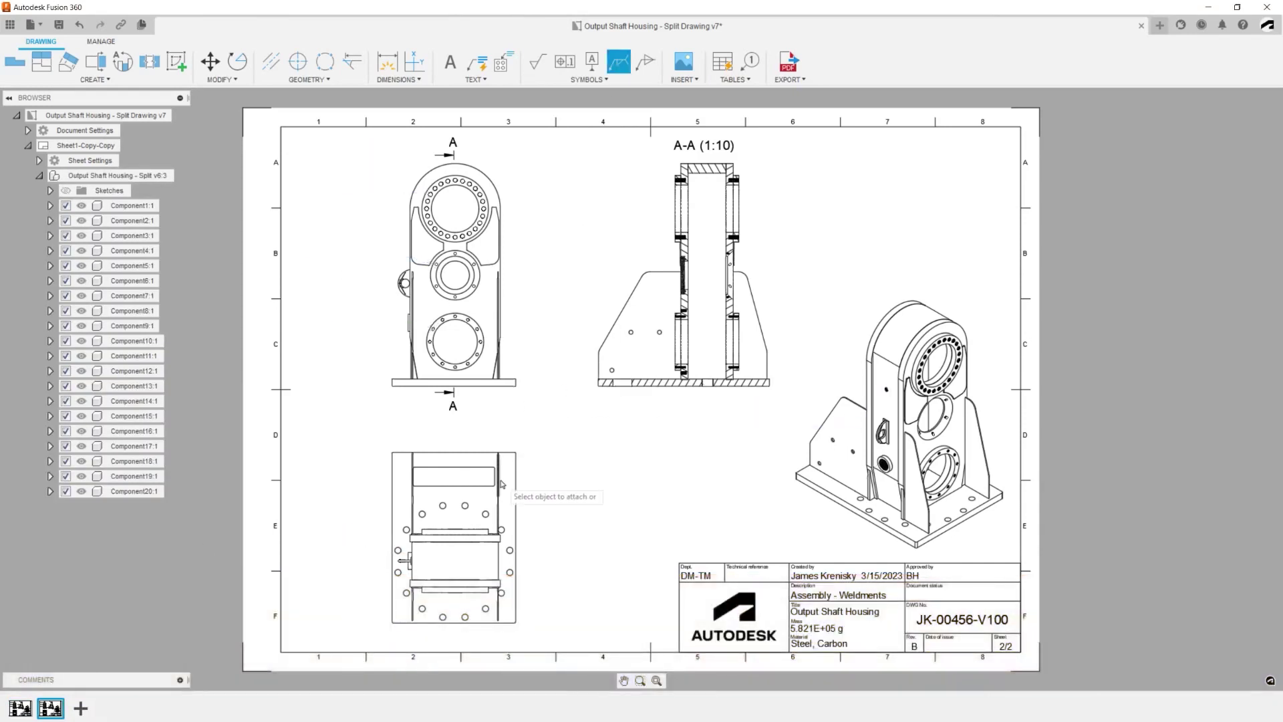
{"action": "left_click", "coordinate": [498, 461]}
{"action": "left_click", "coordinate": [575, 458]}
{"action": "left_click", "coordinate": [1205, 227]}
{"action": "left_click", "coordinate": [1169, 253]}
{"action": "left_click", "coordinate": [1187, 253]}
{"action": "left_click", "coordinate": [1187, 289]}
{"action": "type", "text": "2"}
{"action": "left_click", "coordinate": [1209, 349]}
Step: Add an all-around material-removal surface texture symbol to the front view's lowest bore with first requirement 2.1, machining allowance .05 and Radial direction
{"action": "left_click", "coordinate": [538, 62]}
{"action": "left_click", "coordinate": [485, 354]}
{"action": "left_click", "coordinate": [568, 353]}
{"action": "left_click", "coordinate": [914, 167]}
{"action": "left_click", "coordinate": [896, 187]}
{"action": "left_click", "coordinate": [936, 318]}
{"action": "left_click", "coordinate": [915, 421]}
{"action": "type", "text": ".05"}
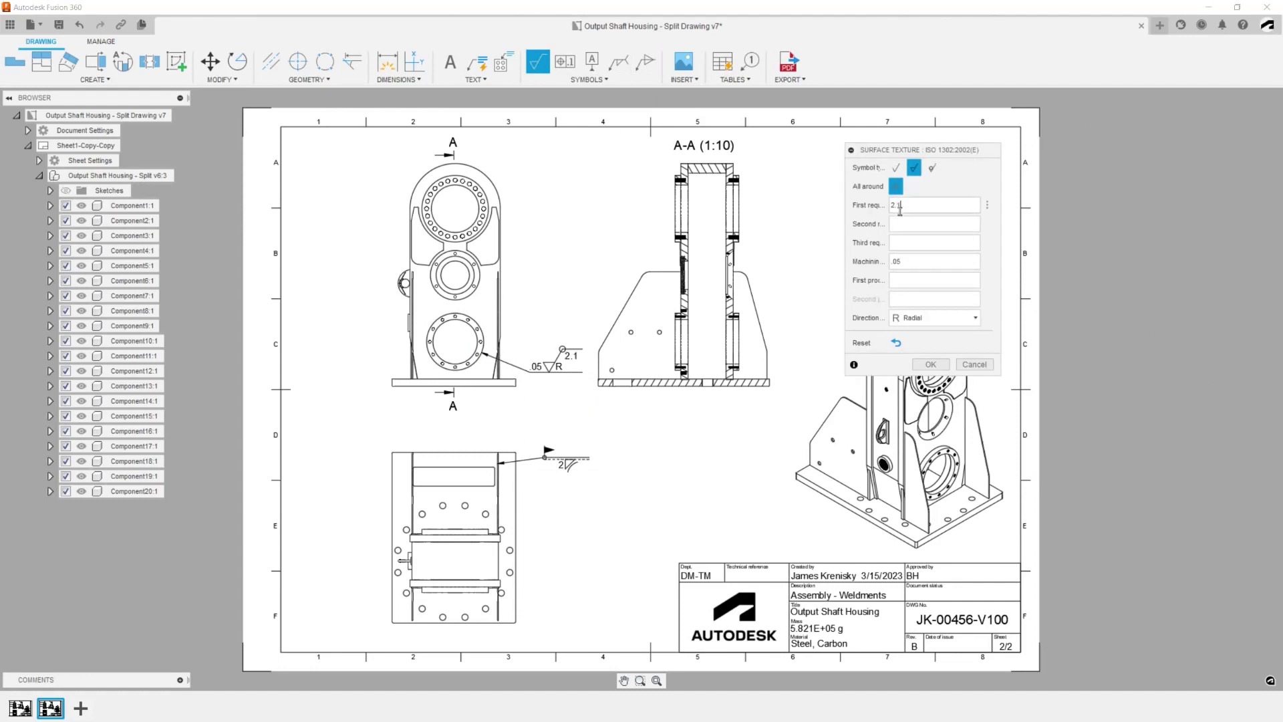
{"action": "left_click", "coordinate": [931, 365]}
Step: Add a weld symbol with a value of 5 at the right end of the plan view's middle band and another at its lower left
{"action": "left_click", "coordinate": [619, 61]}
{"action": "left_click", "coordinate": [511, 550]}
{"action": "left_click", "coordinate": [537, 560]}
{"action": "left_click", "coordinate": [1223, 228]}
{"action": "left_click", "coordinate": [1210, 348]}
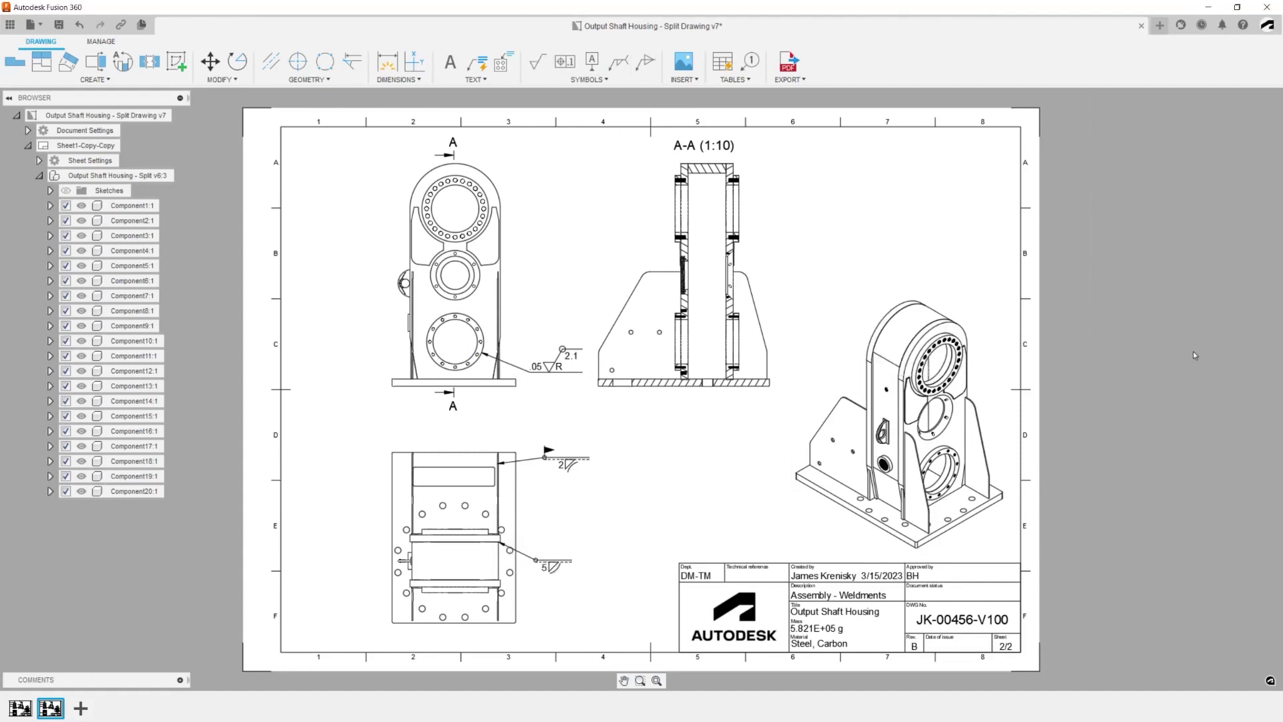
{"action": "left_click", "coordinate": [408, 574]}
{"action": "left_click", "coordinate": [343, 540]}
{"action": "left_click", "coordinate": [1209, 348]}
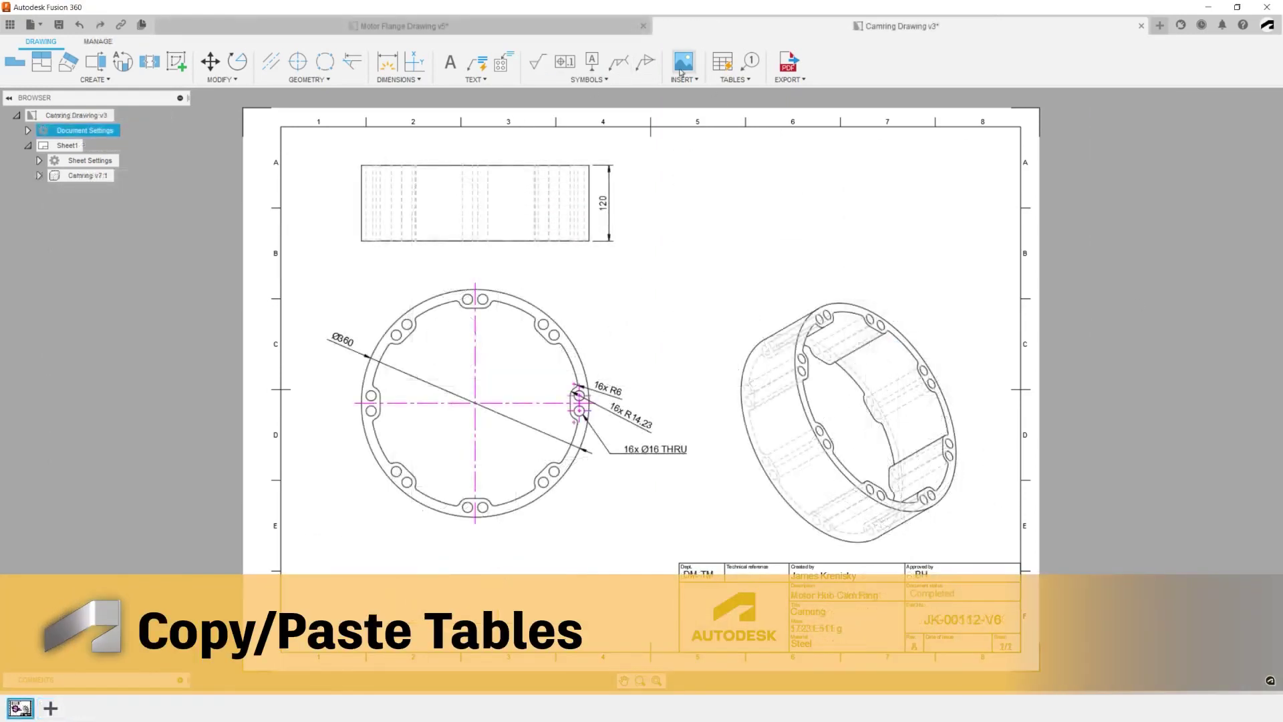
Step: Copy the tolerance class table from the Motor Flange Drawing
{"action": "left_click", "coordinate": [585, 31]}
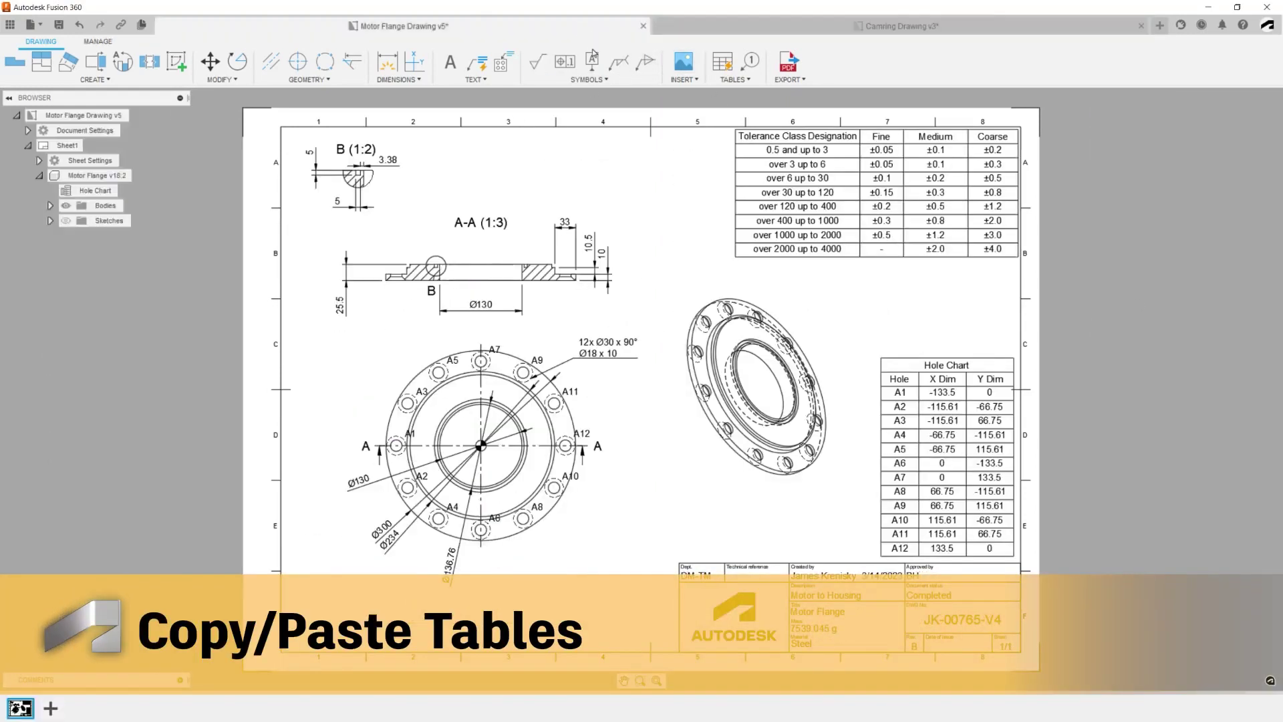
{"action": "left_click", "coordinate": [737, 240]}
{"action": "right_click", "coordinate": [737, 245]}
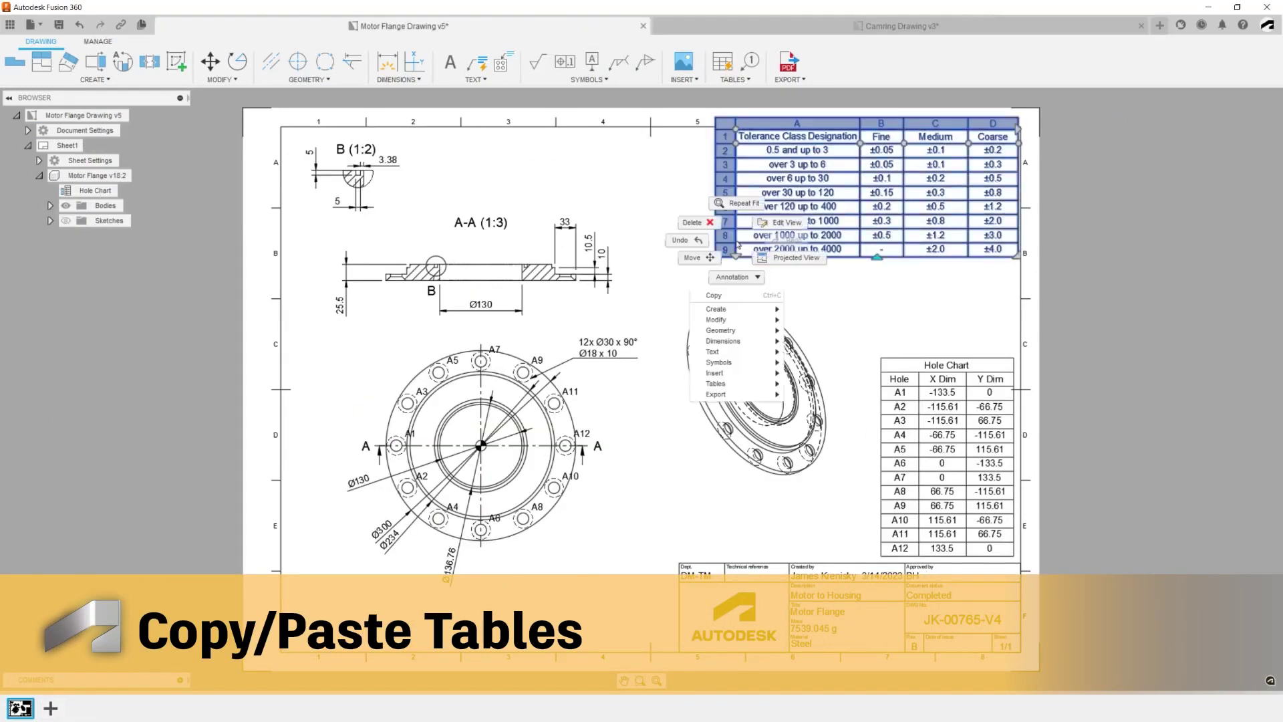
{"action": "left_click", "coordinate": [722, 297]}
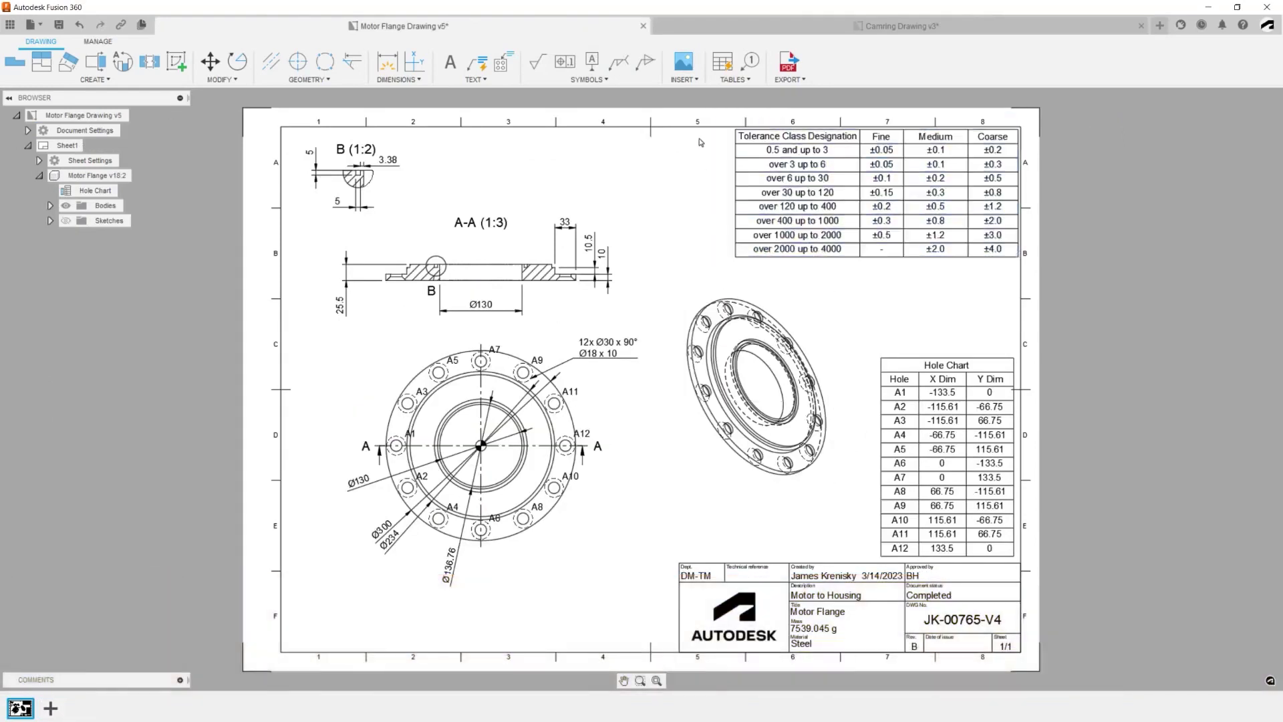
Step: Paste the copied tolerance table into the Camring Drawing at its original location, without moving it
{"action": "left_click", "coordinate": [710, 33]}
{"action": "right_click", "coordinate": [801, 201]}
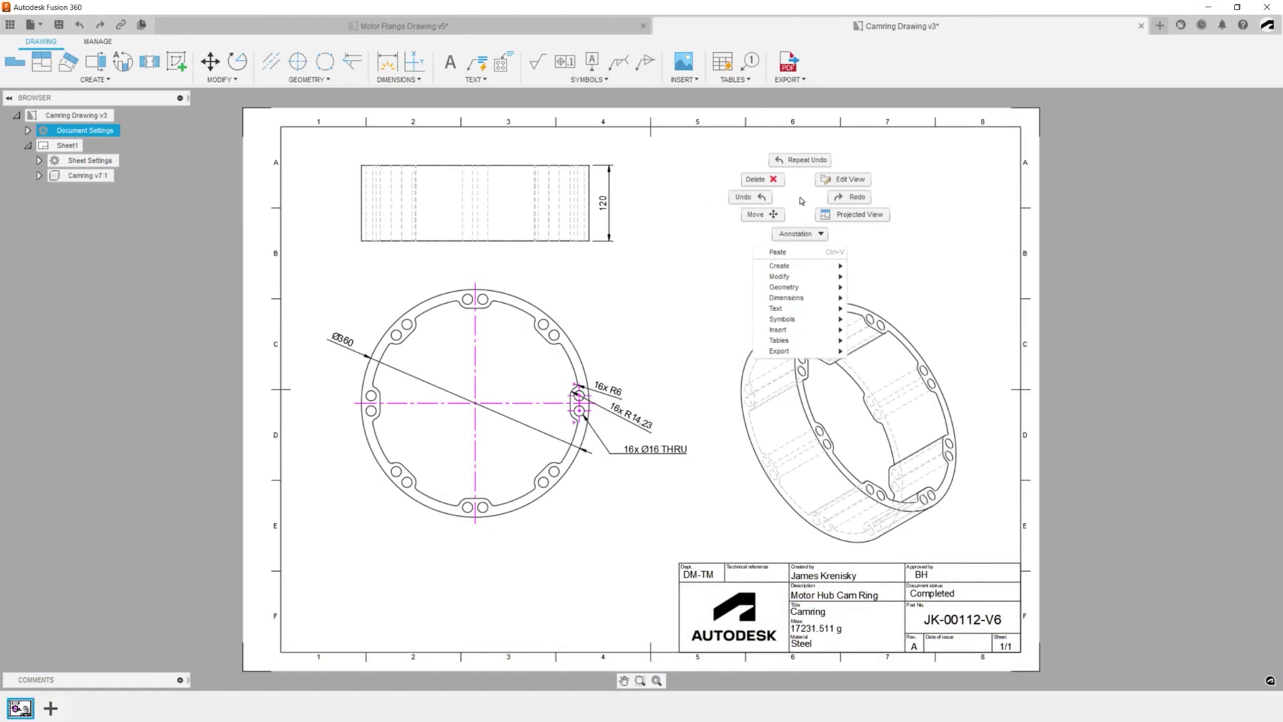
{"action": "left_click", "coordinate": [794, 251]}
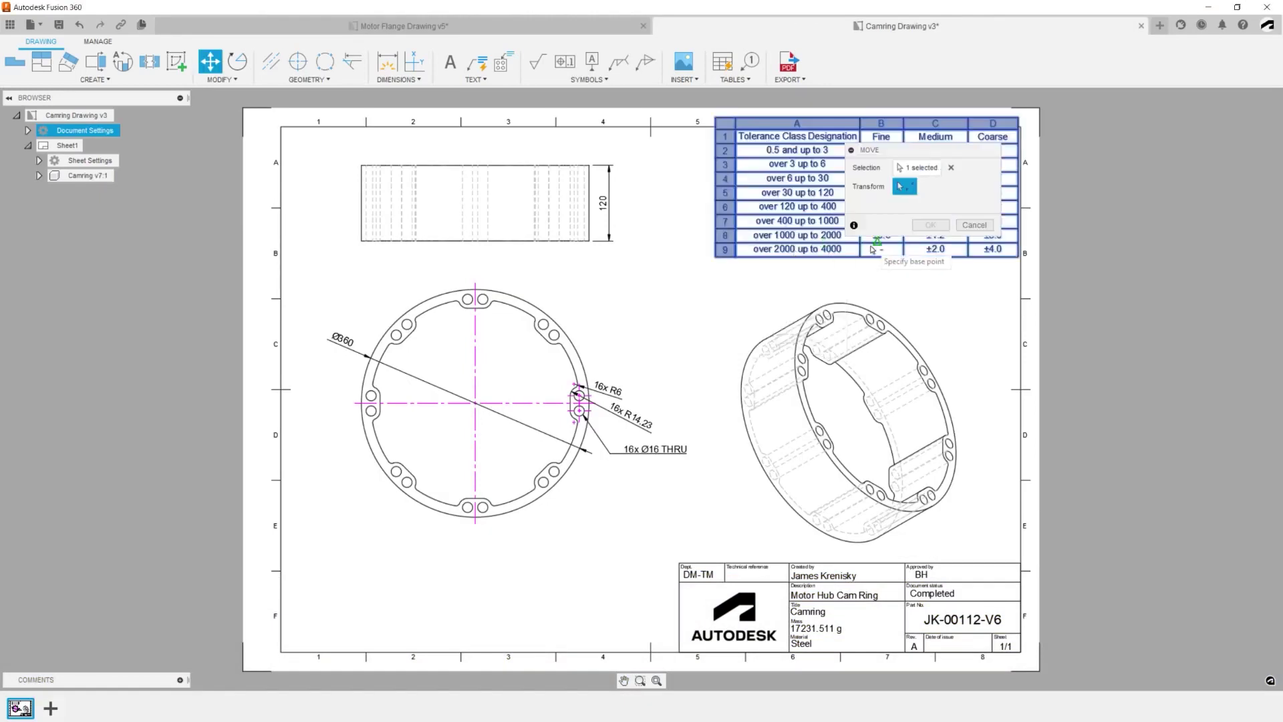
{"action": "left_click", "coordinate": [974, 226]}
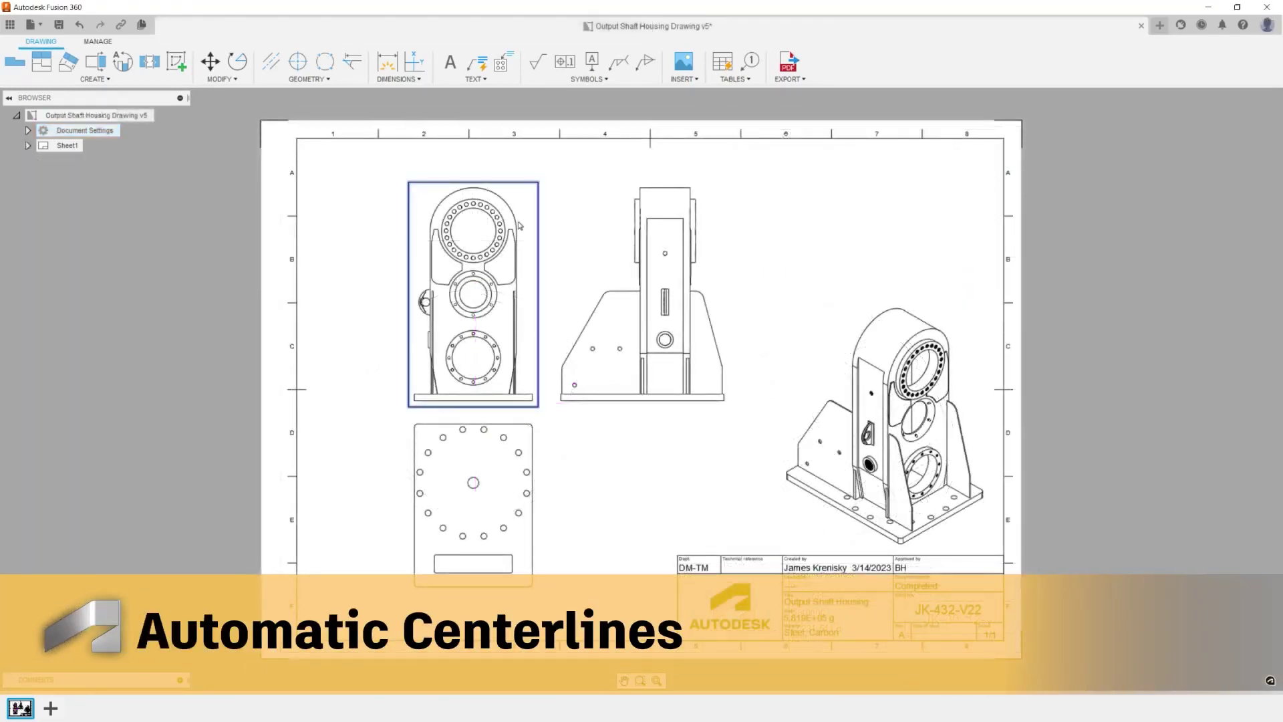
Step: Turn on automated center marks for holes and cylindrical features in the front view of the Output Shaft Housing Drawing
{"action": "double_click", "coordinate": [520, 226]}
{"action": "left_click", "coordinate": [1206, 286]}
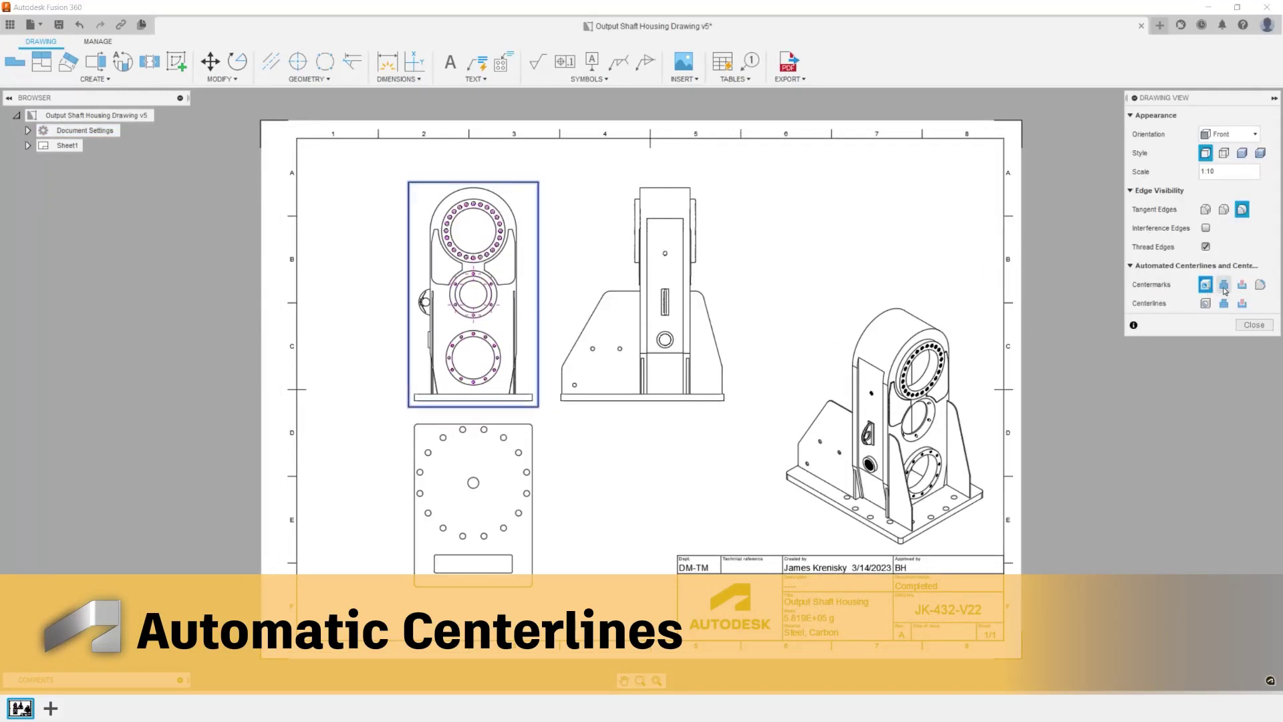
{"action": "left_click", "coordinate": [1224, 287]}
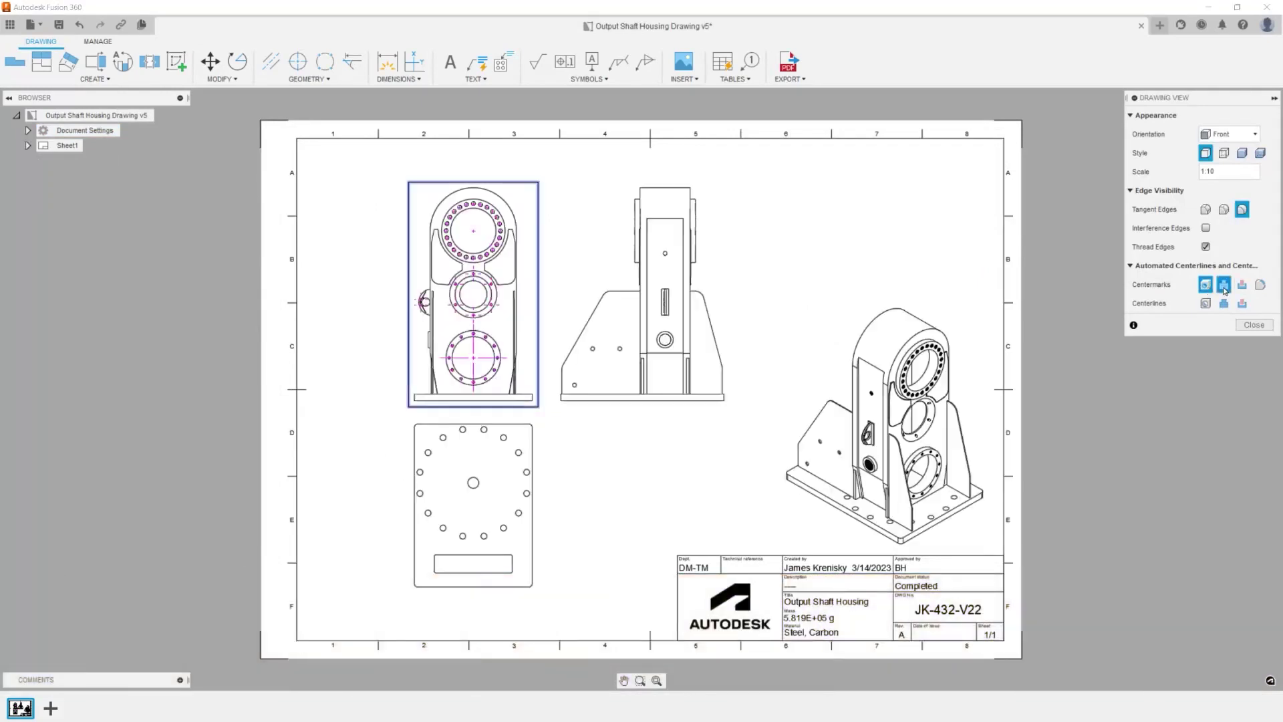
{"action": "left_click", "coordinate": [1243, 326]}
Step: Turn on automated center marks for fillets in the lower projected view, with a minimum fillet radius of 5 and maximum of 15
{"action": "double_click", "coordinate": [524, 474]}
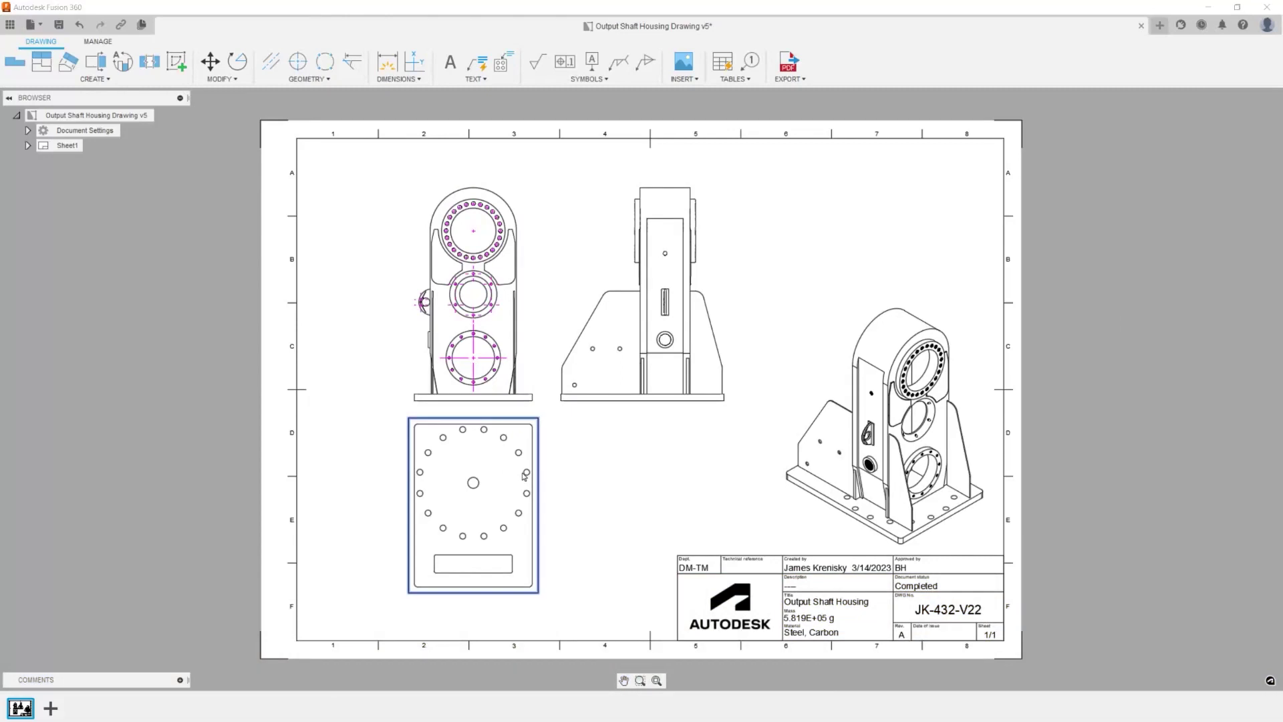
{"action": "left_click", "coordinate": [1261, 284]}
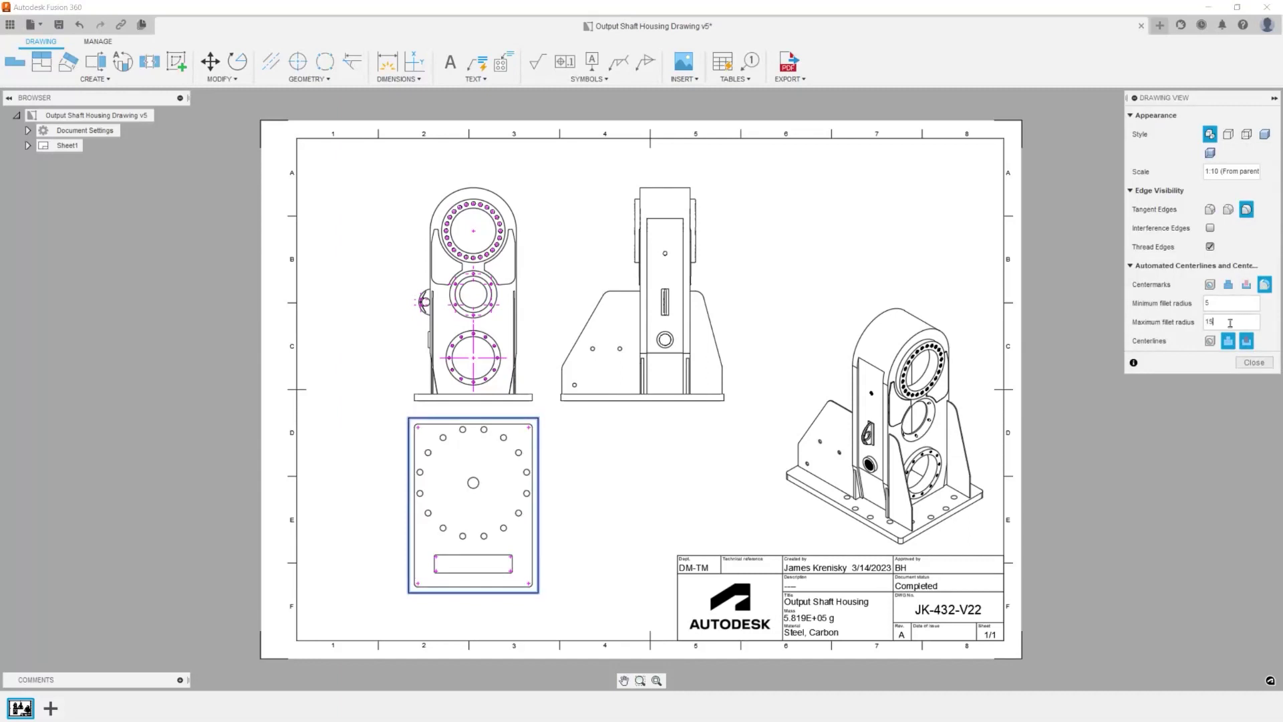
{"action": "left_click", "coordinate": [1254, 362]}
Step: Turn on automated center marks for holes in the side view
{"action": "double_click", "coordinate": [666, 296]}
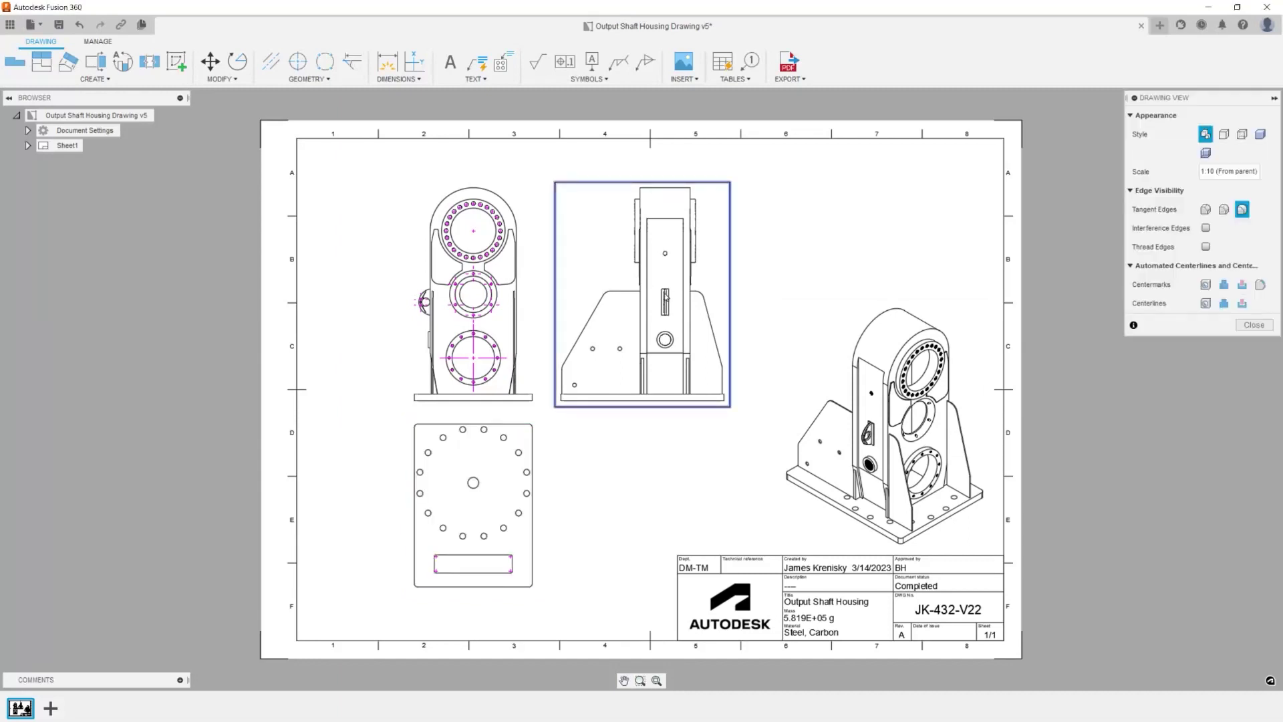
{"action": "left_click", "coordinate": [1206, 285]}
{"action": "left_click", "coordinate": [1259, 326]}
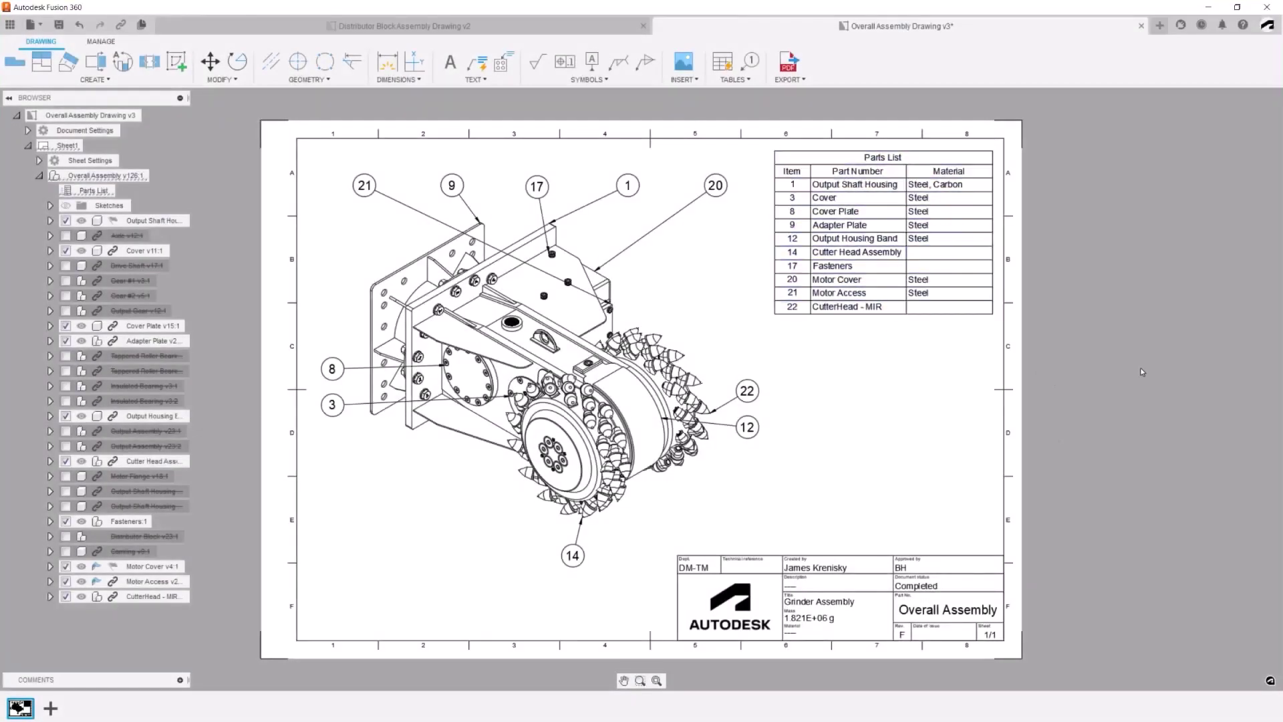
Step: Include the Axle component in the Overall Assembly Drawing's view
{"action": "left_click", "coordinate": [66, 235]}
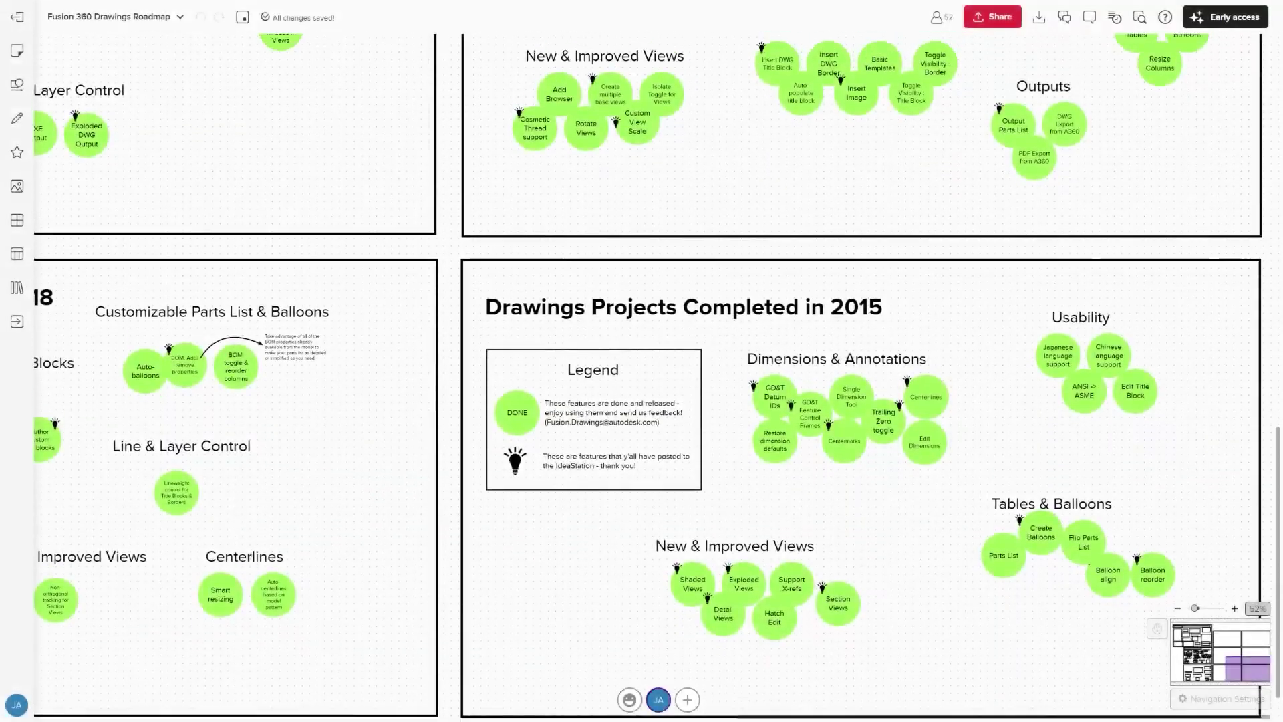
Step: Review the Fusion 360 Drawings Roadmap board, from the projects completed in past years to the April 2023 roadmap and its legend
{"action": "scroll", "coordinate": [642, 374], "scroll_direction": "up", "scroll_amount": 10}
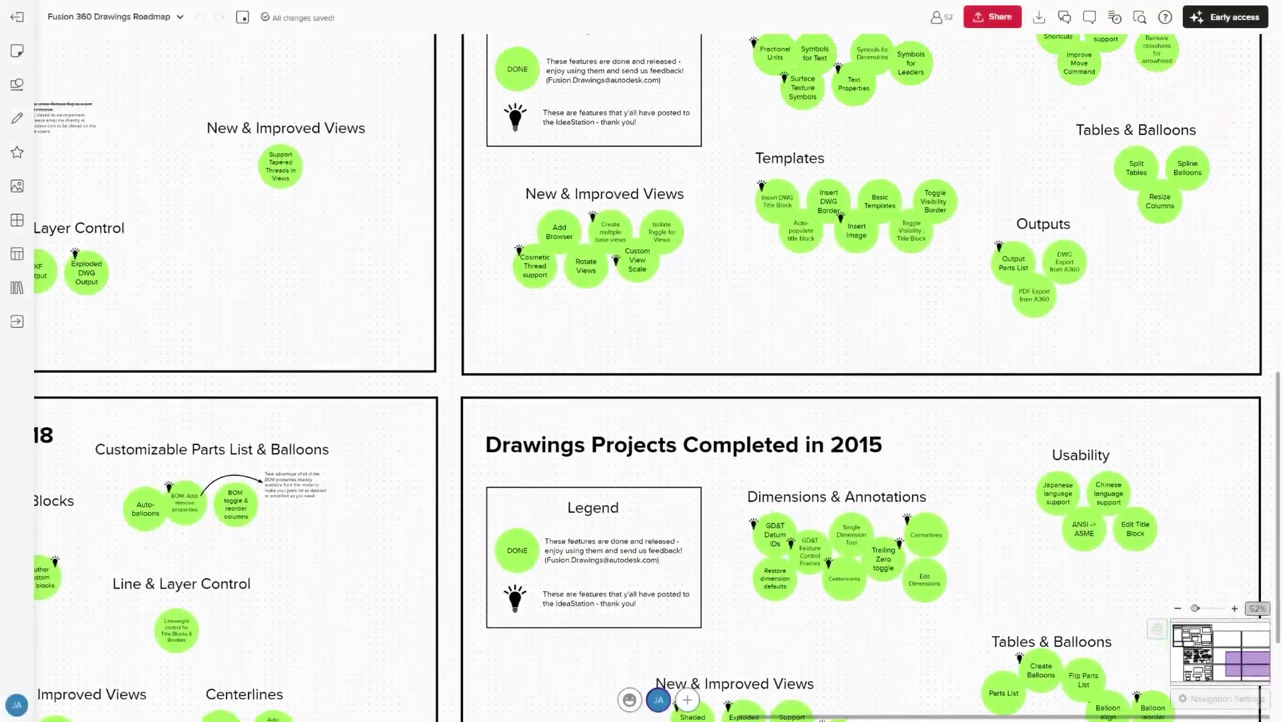
{"action": "scroll", "coordinate": [642, 374], "scroll_direction": "up", "scroll_amount": 5}
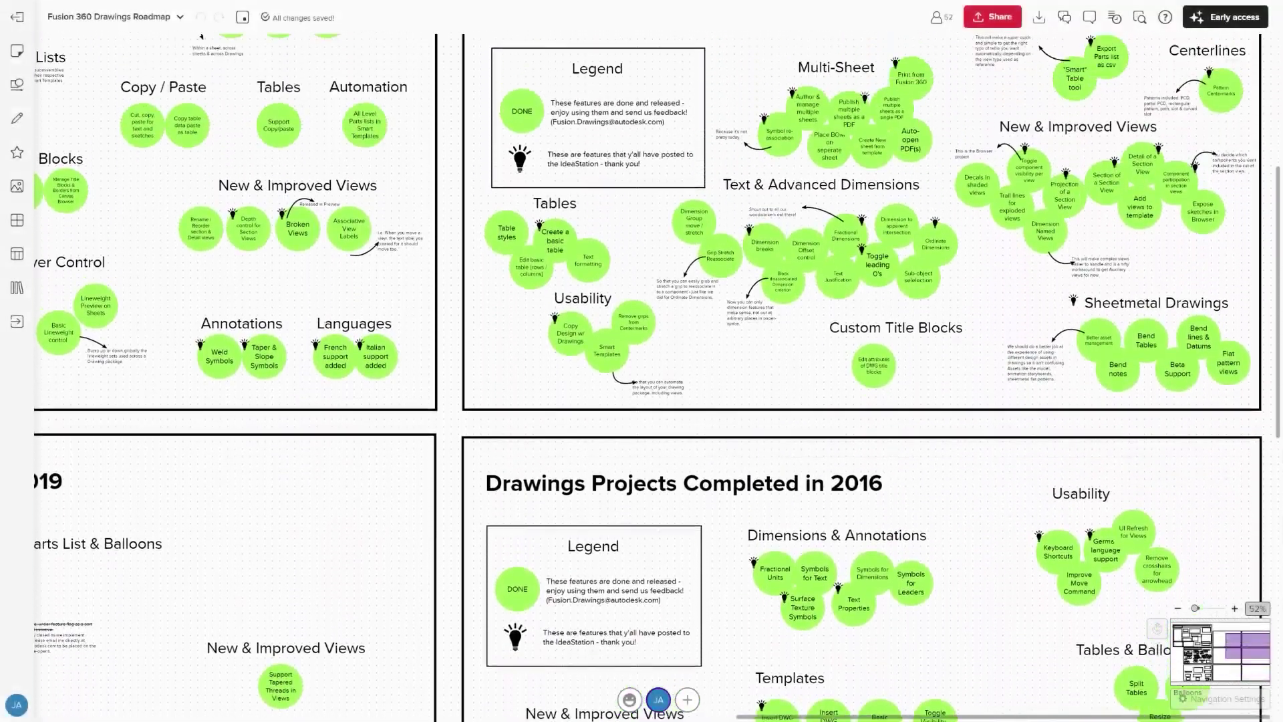
{"action": "scroll", "coordinate": [642, 375], "scroll_direction": "left", "scroll_amount": 6}
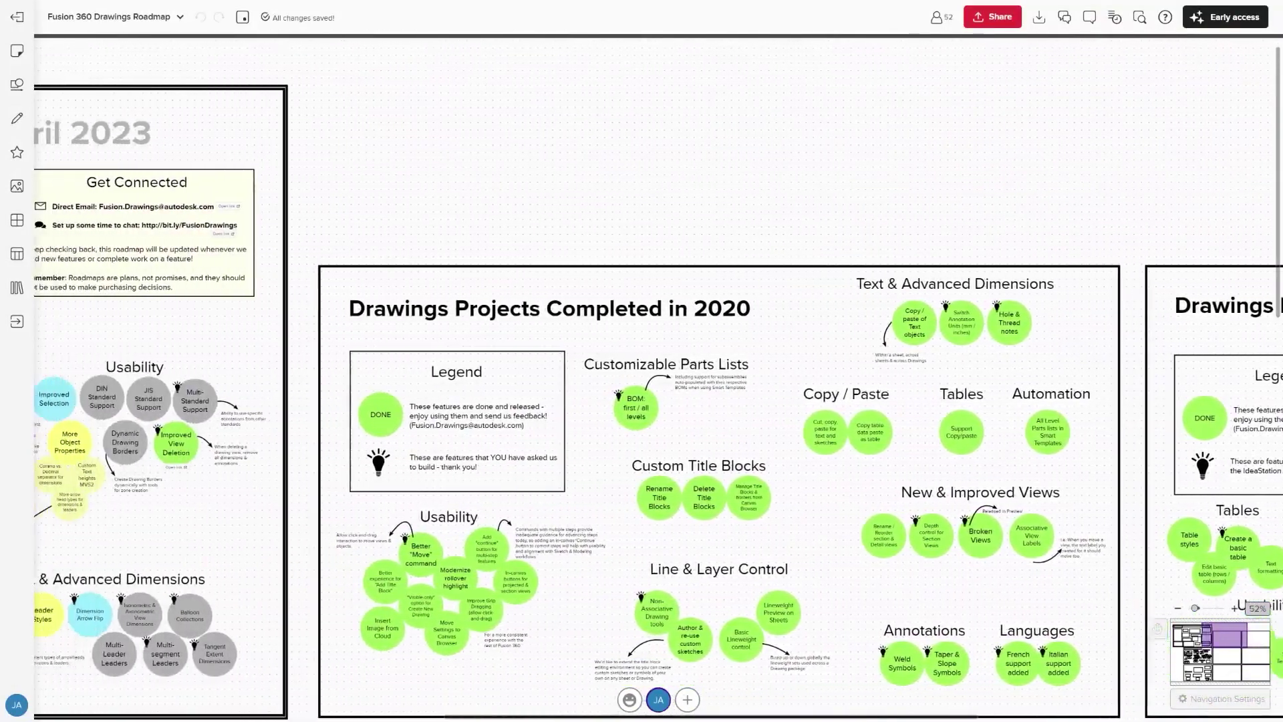
{"action": "scroll", "coordinate": [641, 374], "scroll_direction": "left", "scroll_amount": 8}
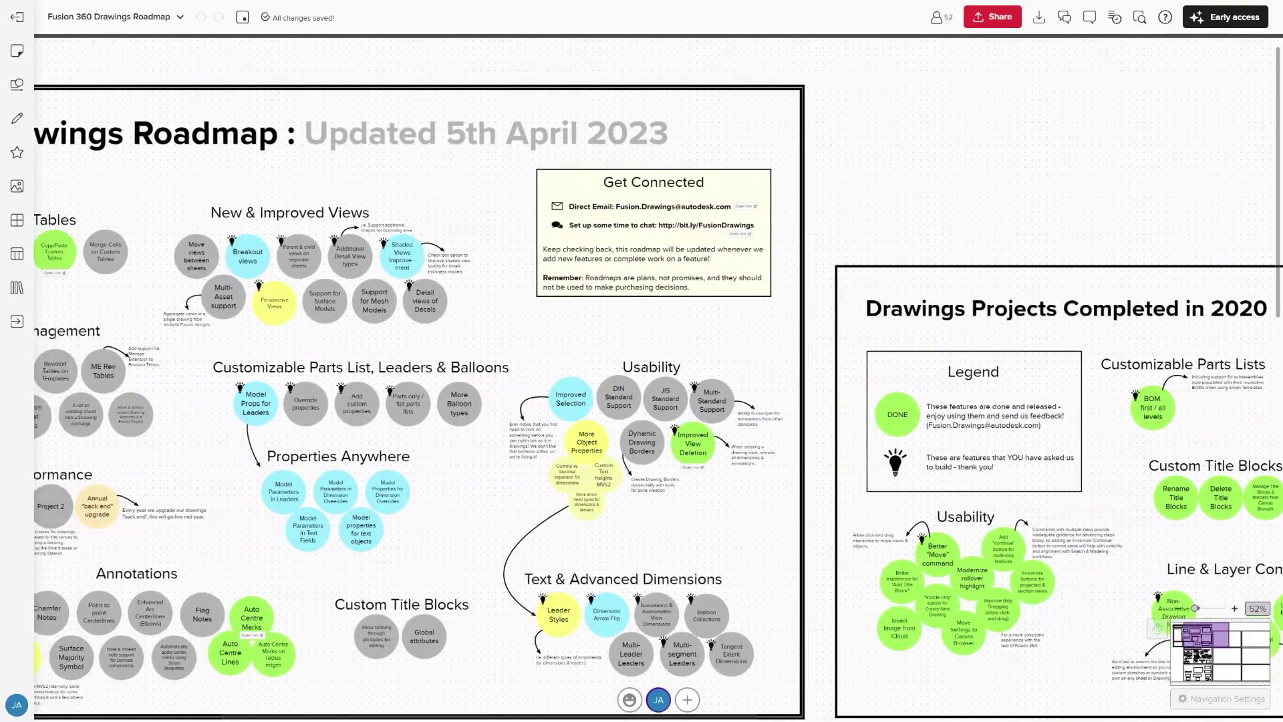
{"action": "scroll", "coordinate": [642, 374], "scroll_direction": "left", "scroll_amount": 6}
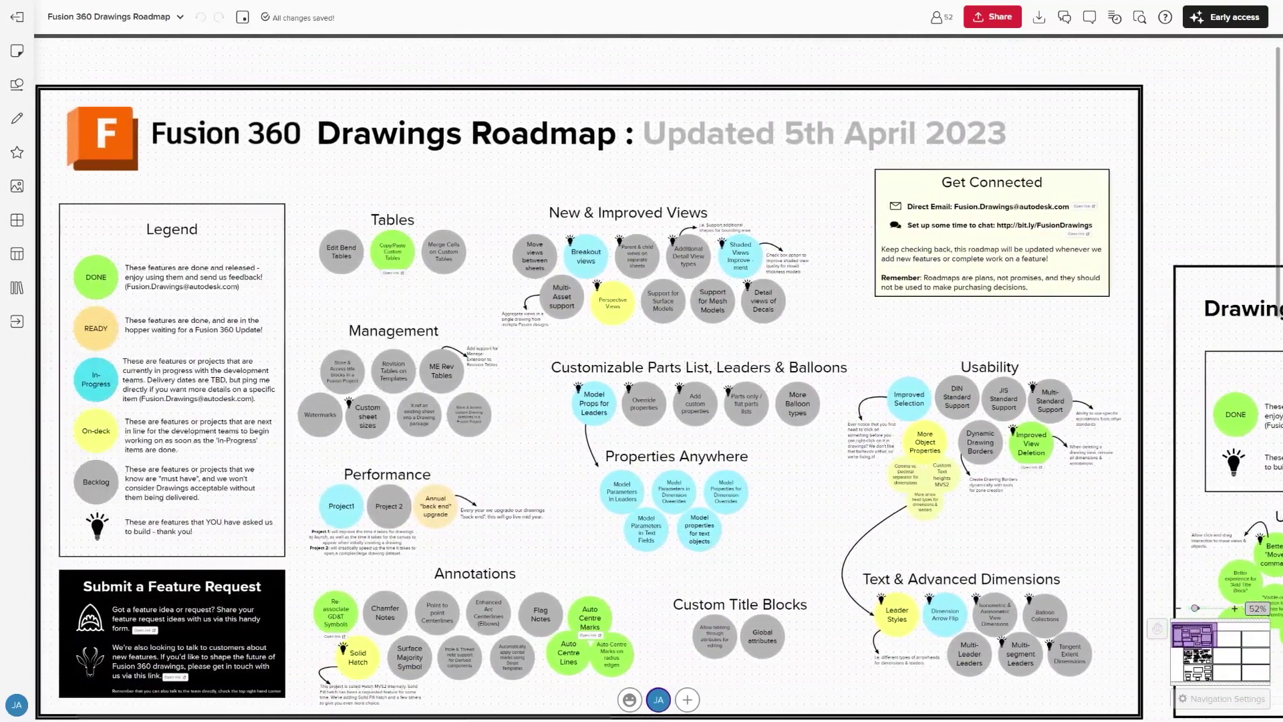
{"action": "scroll", "coordinate": [642, 374], "scroll_direction": "left", "scroll_amount": 1}
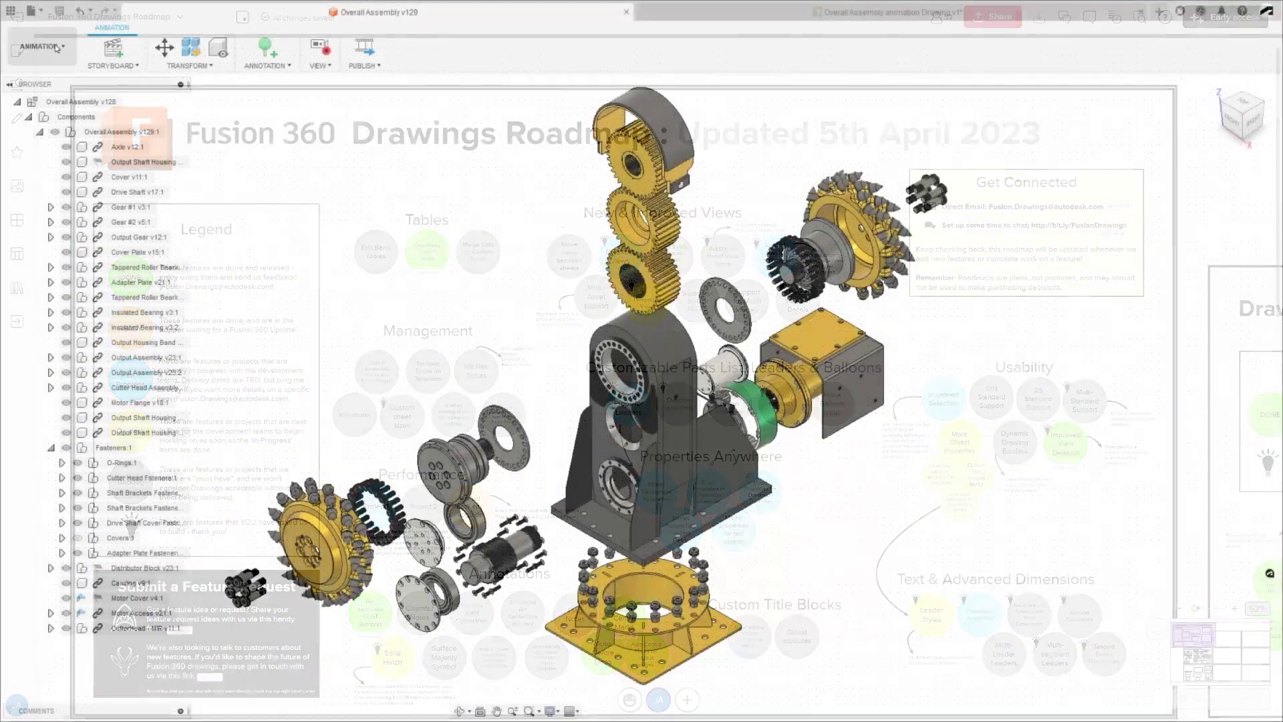
Step: Create a drawing from the exploded assembly animation in Fusion 360
{"action": "mouse_move", "coordinate": [46, 207]}
{"action": "left_click", "coordinate": [123, 228]}
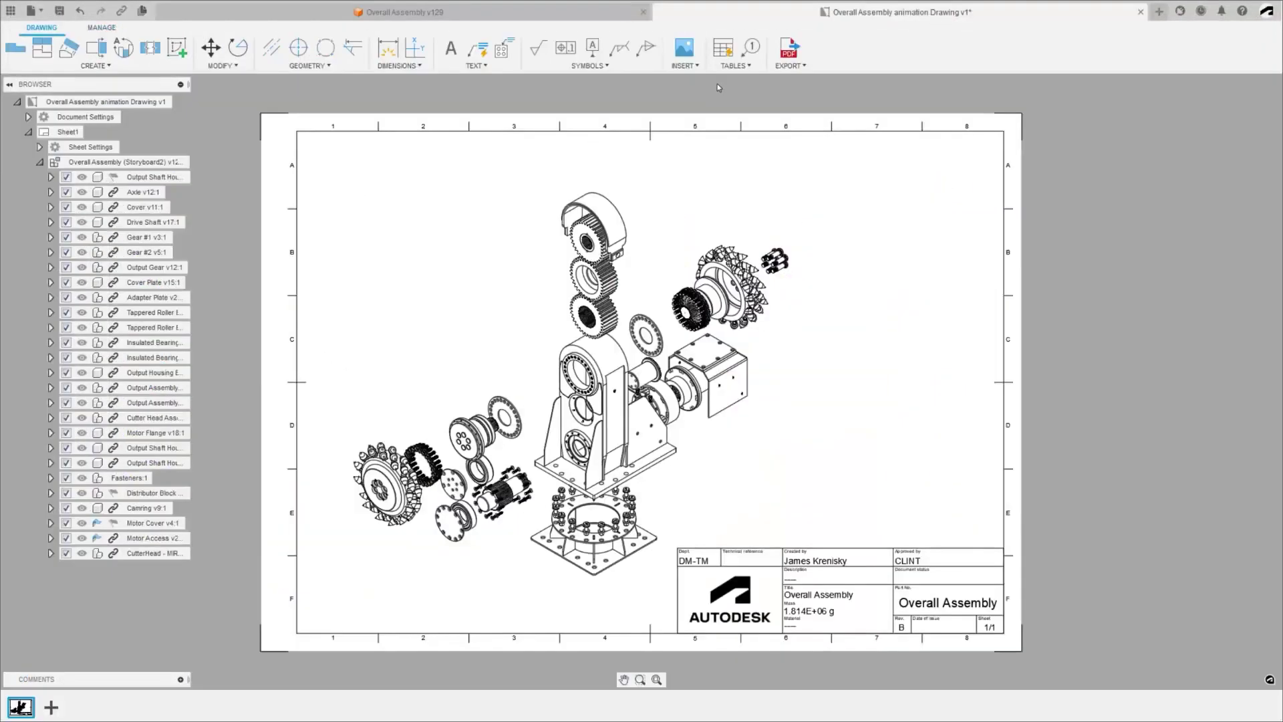
Step: Insert a parts list for the exploded view and place it at the upper-right corner of the sheet border
{"action": "left_click", "coordinate": [735, 66]}
{"action": "left_click", "coordinate": [733, 108]}
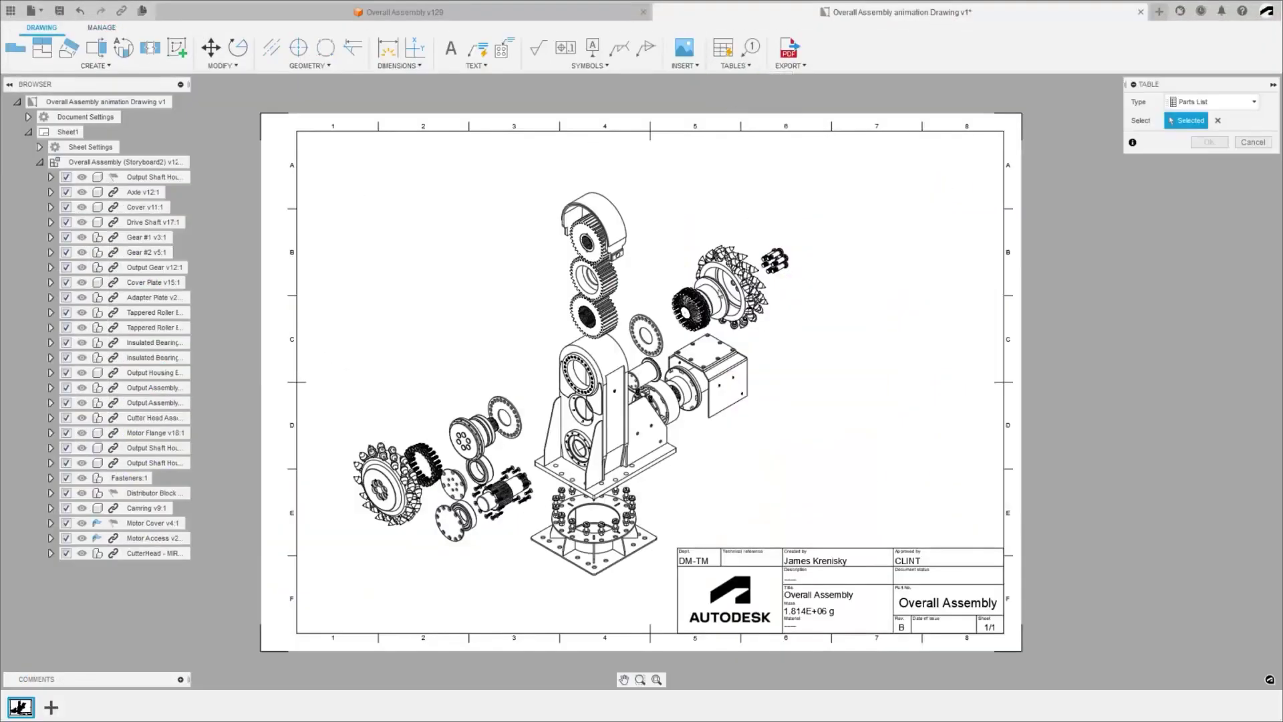
{"action": "left_click", "coordinate": [1003, 131]}
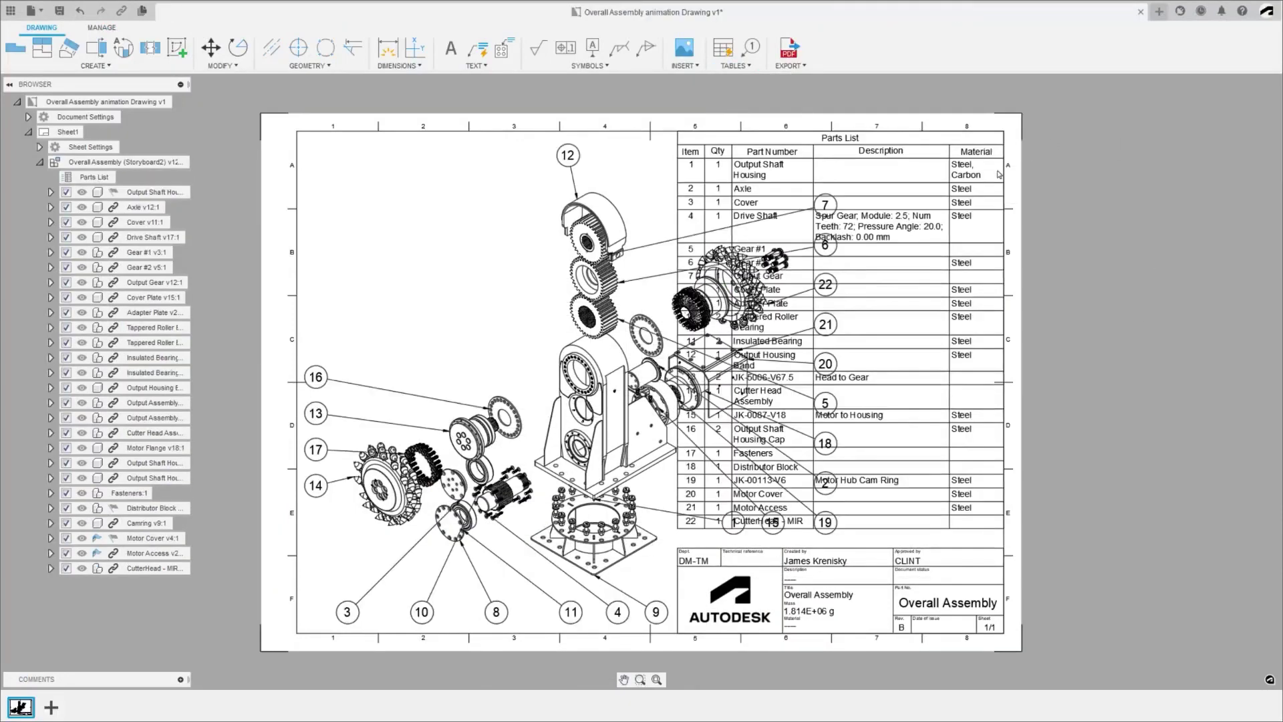
Step: Hide the Qty and Description columns of the parts list and save the drawing
{"action": "left_click", "coordinate": [1138, 177]}
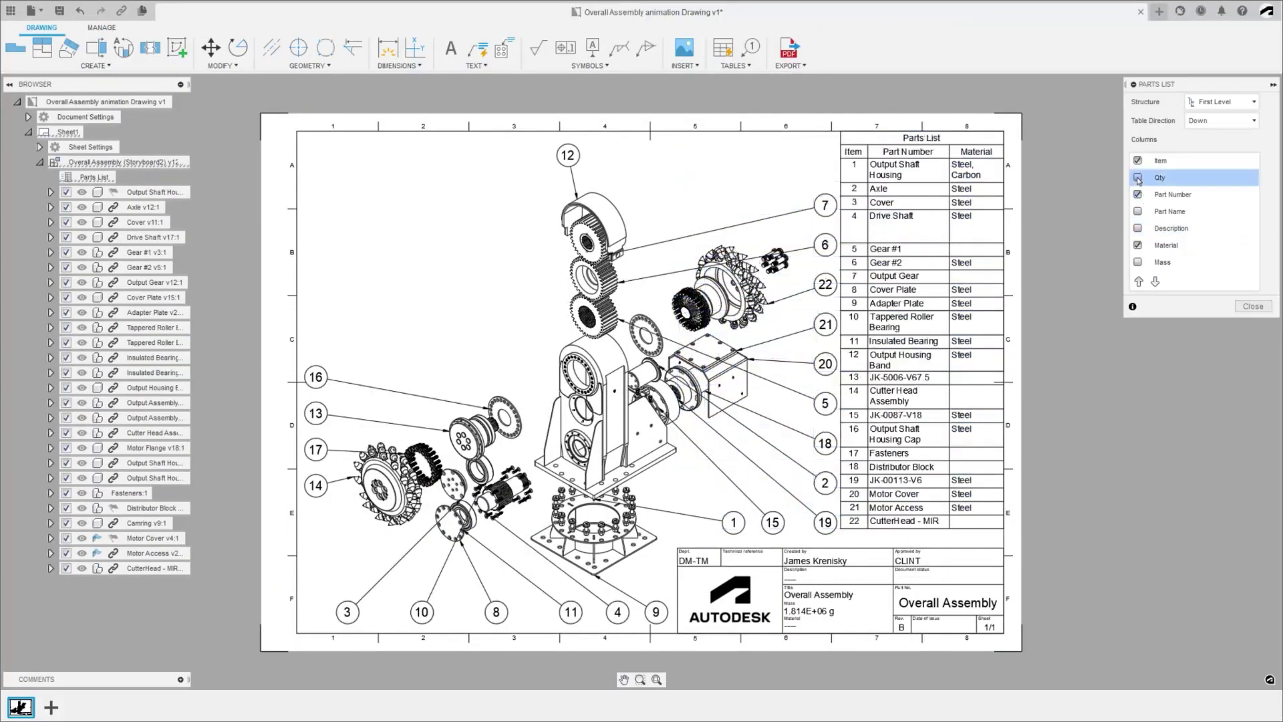
{"action": "left_click", "coordinate": [1253, 306]}
{"action": "key", "text": "ctrl+s"}
{"action": "left_click", "coordinate": [638, 389]}
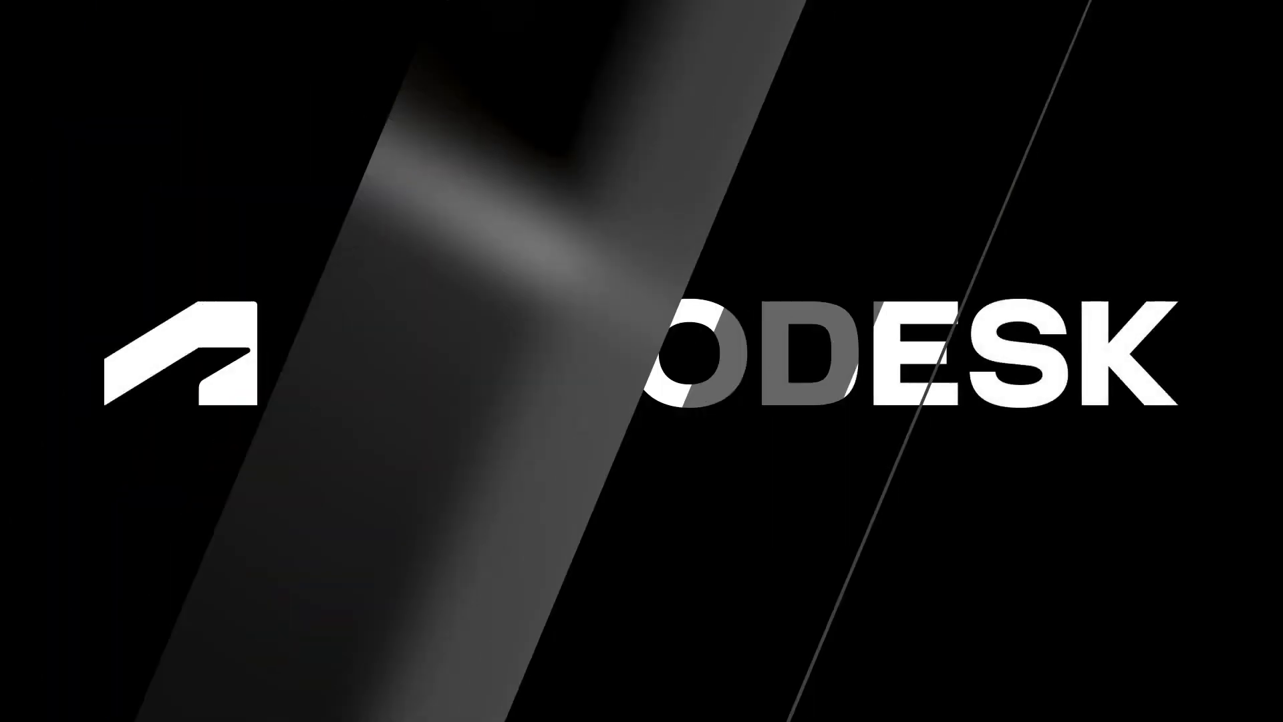